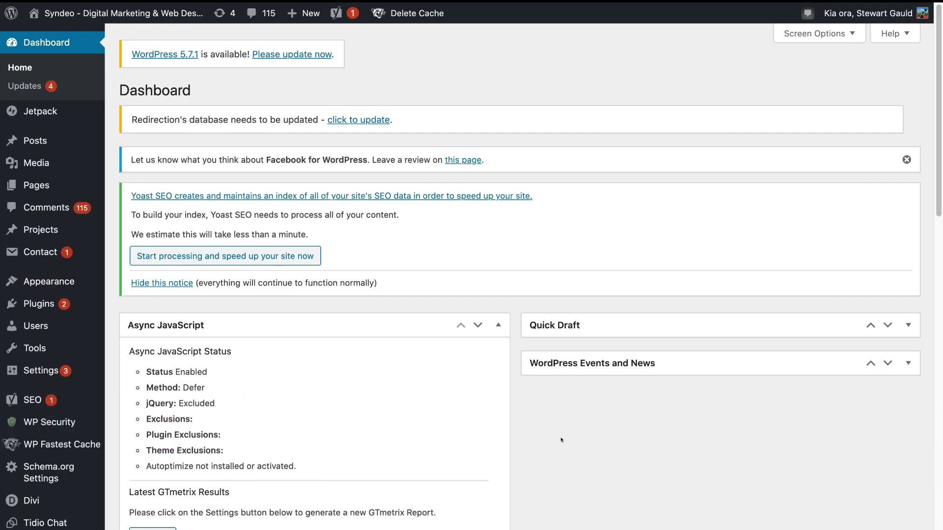
Search the plugin directory for "popup maker", then install and activate the Popup Maker – Popup for opt-ins, lead gen, & more plugin.
left_click(43, 298)
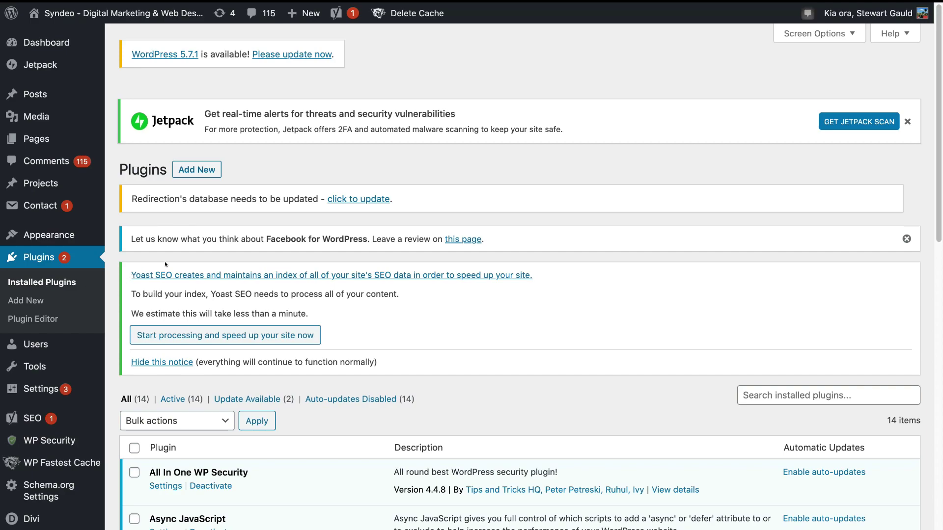
left_click(193, 170)
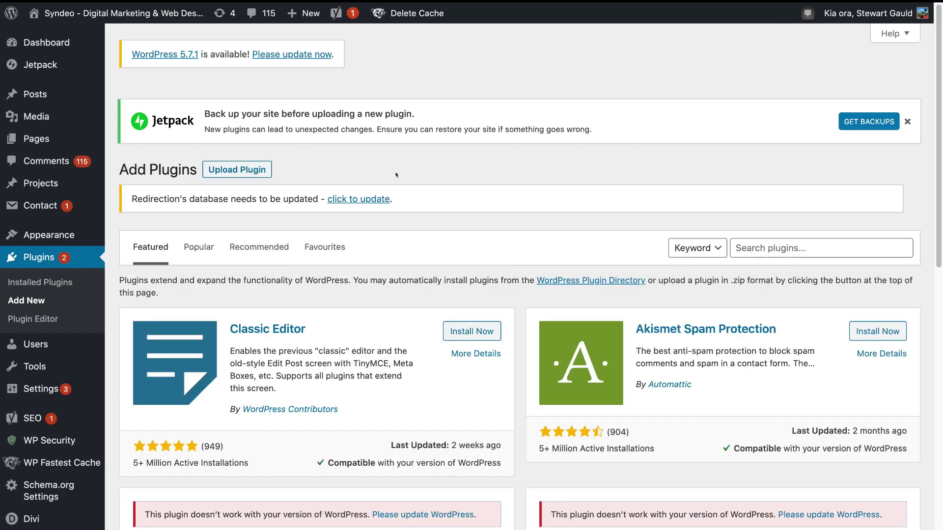
left_click(770, 249)
type("popup maker")
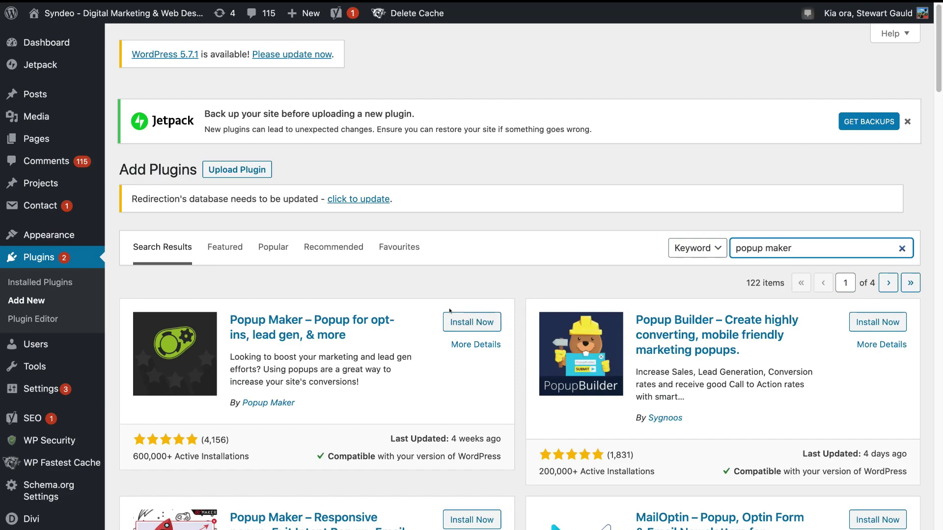
left_click(472, 322)
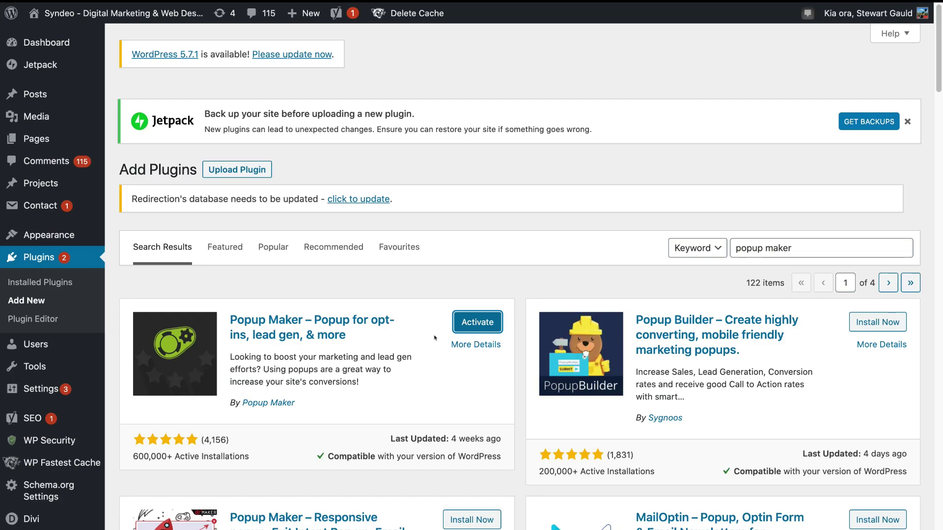
left_click(483, 322)
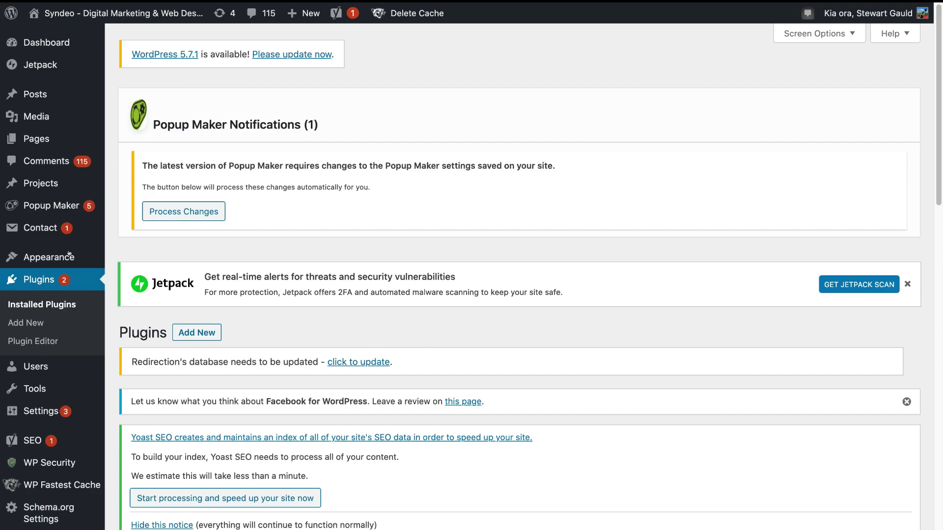
Start a new popup from Popup Maker's list of all popups.
mouse_move(18, 205)
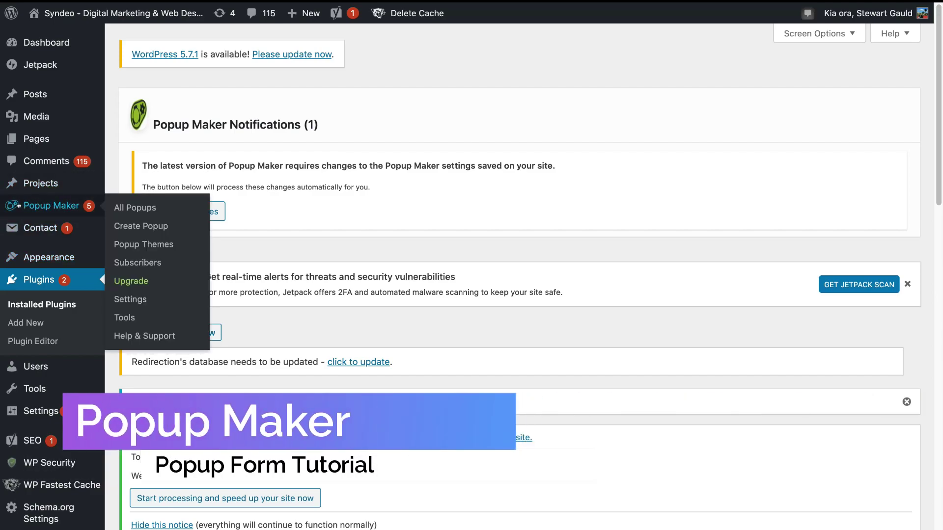
left_click(57, 209)
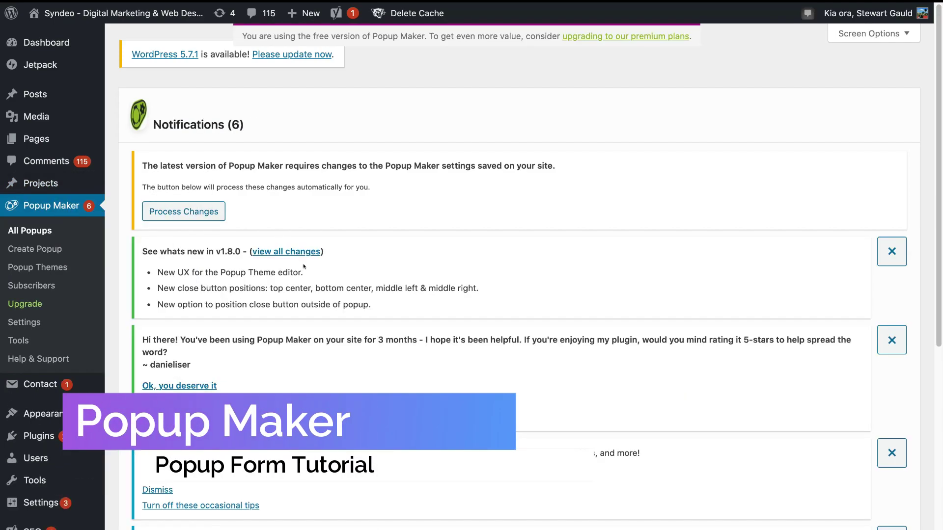
scroll(295, 260, "down", 6)
scroll(304, 266, "down", 1)
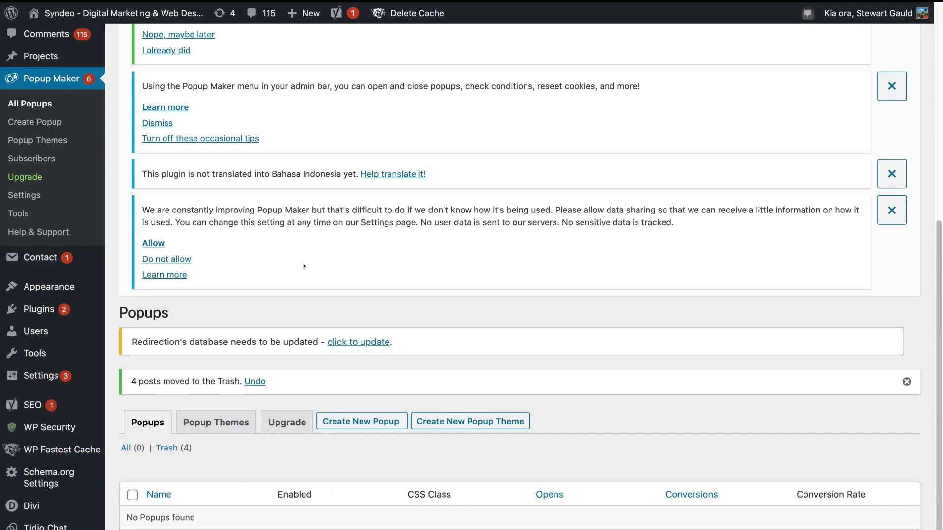
scroll(181, 315, "down", 1)
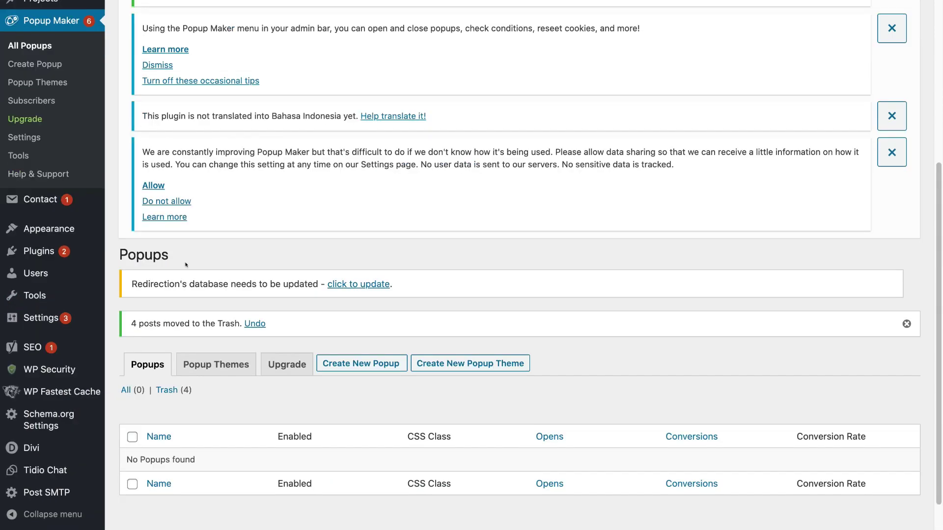
scroll(225, 361, "down", 1)
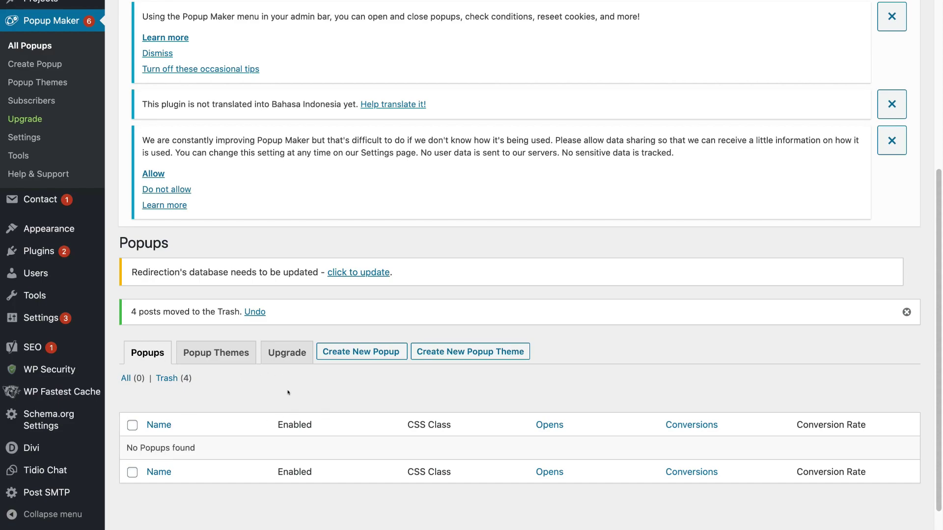
left_click(359, 355)
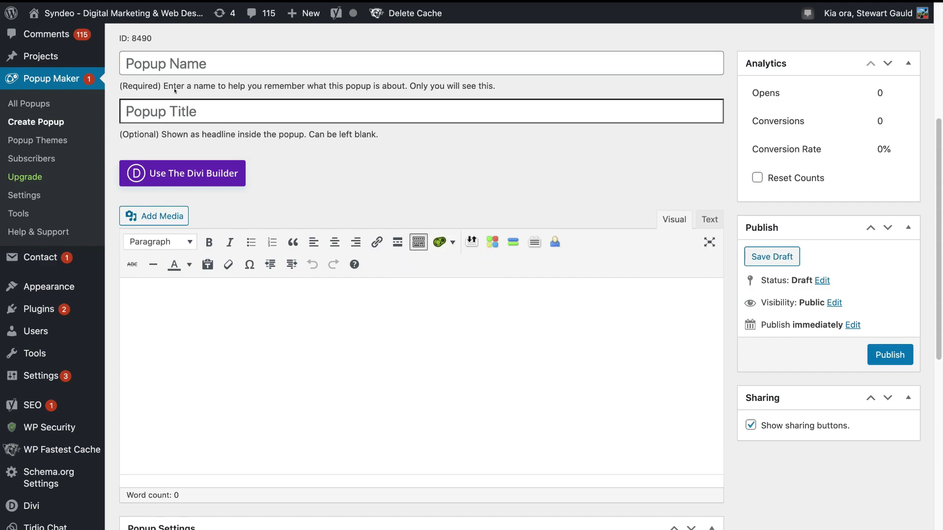
Name the popup "Opt-in Form" and give it the title "Subscribe - Join Us!".
left_click(153, 65)
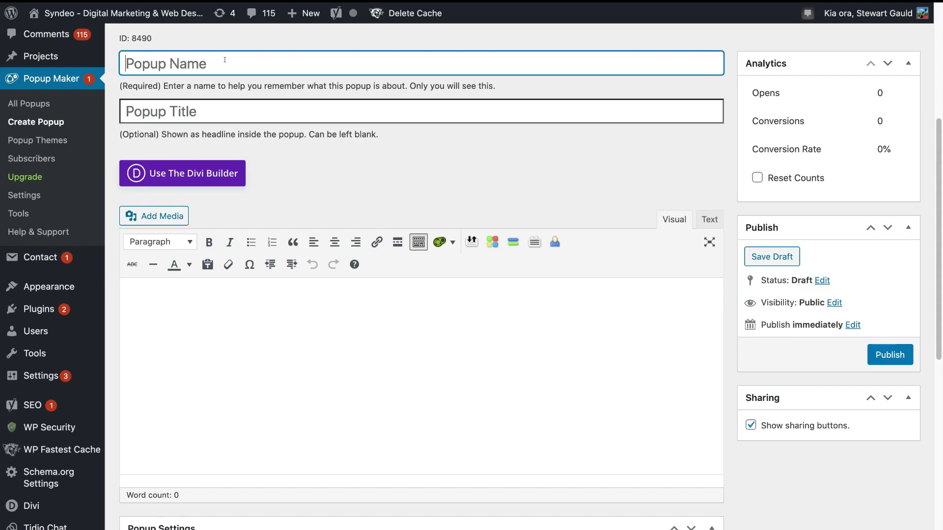
type("Opt-in Form")
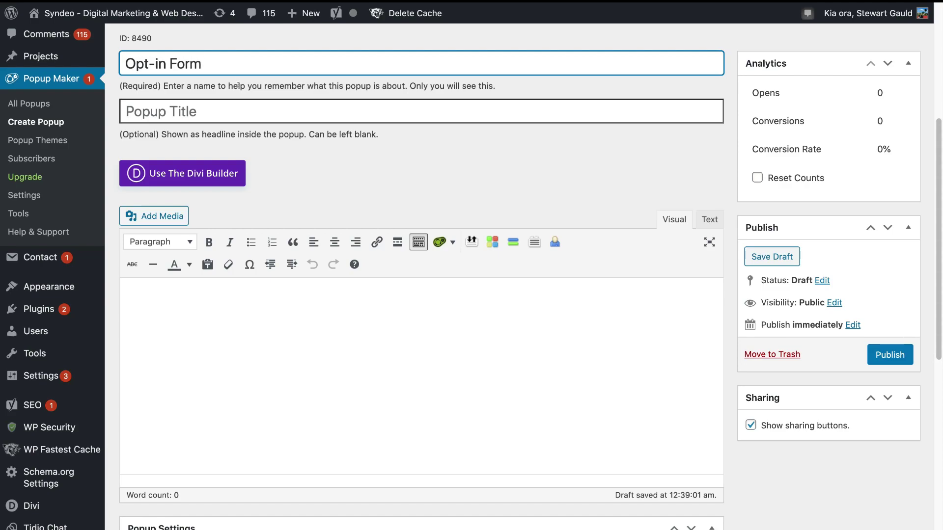
left_click(206, 110)
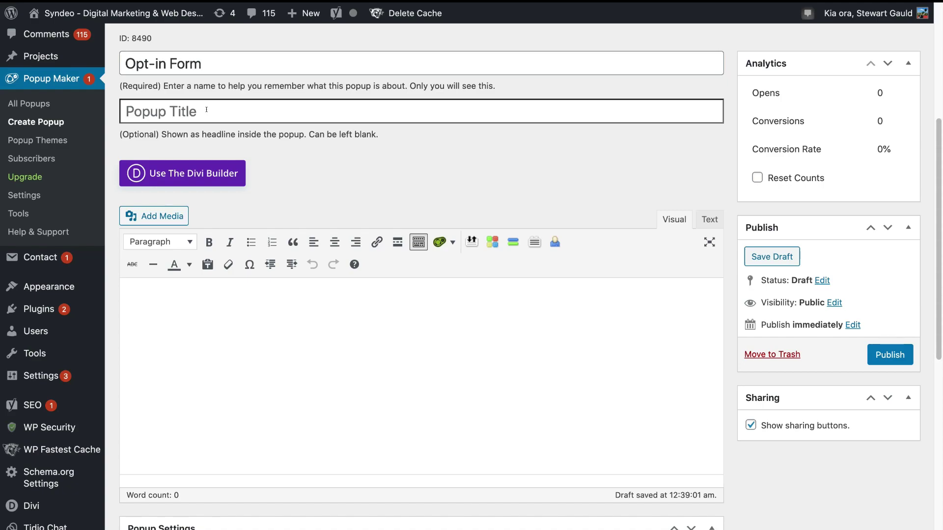
type("Subscribe - Join Us!")
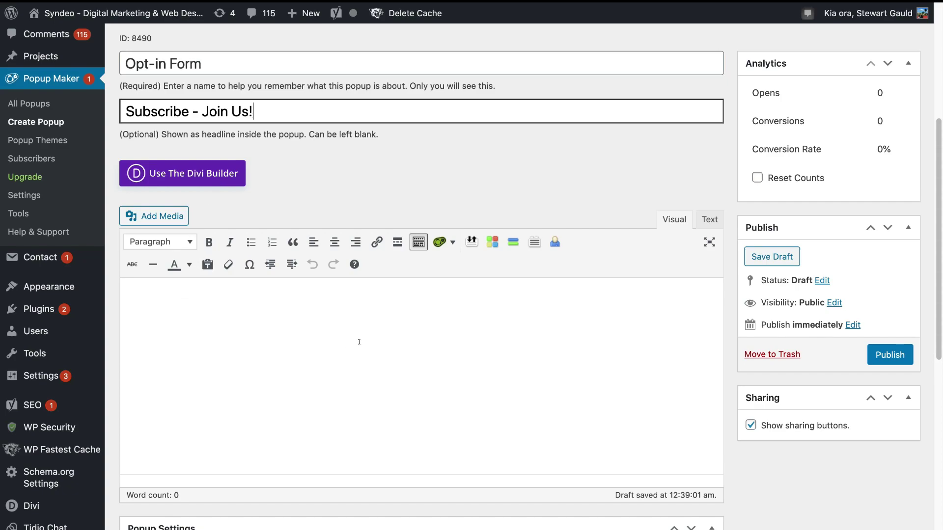
Begin adding a Popup Maker subscription form to the popup content, with Full as the name field type.
left_click(438, 243)
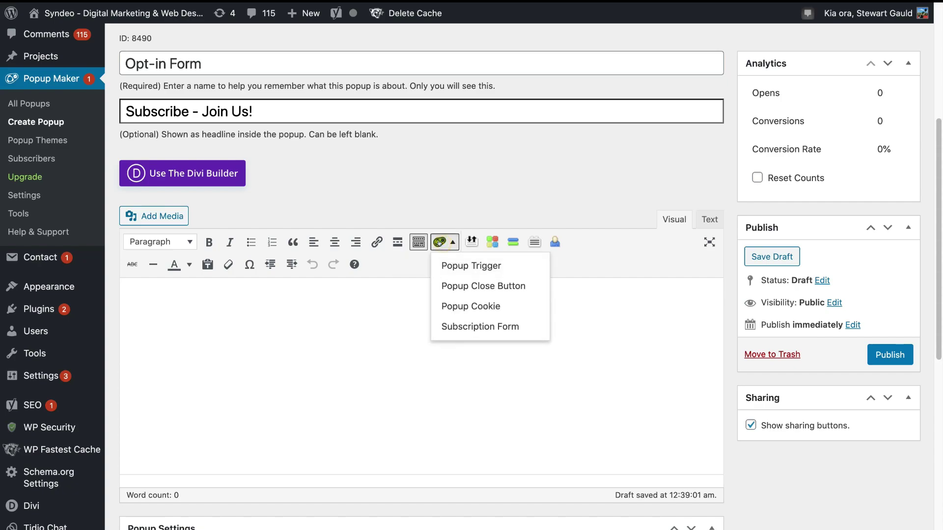
left_click(452, 325)
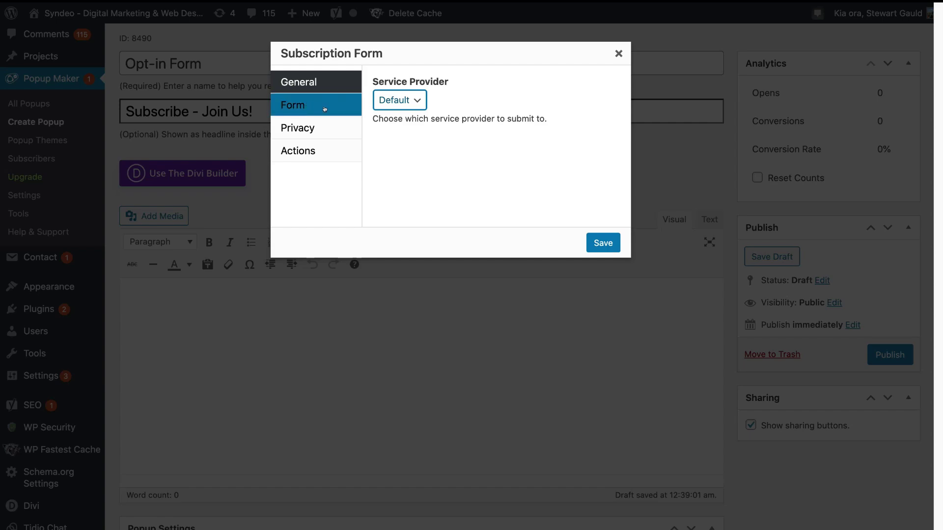
left_click(328, 108)
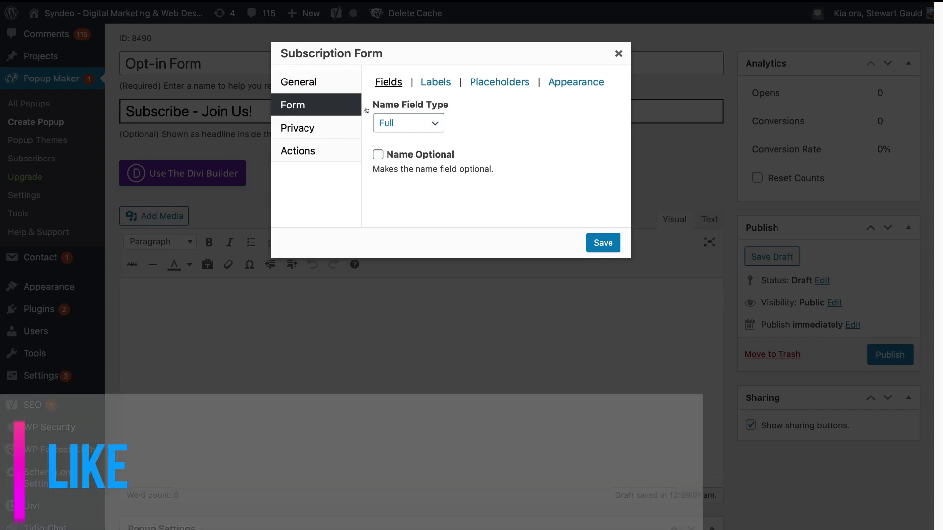
left_click(431, 123)
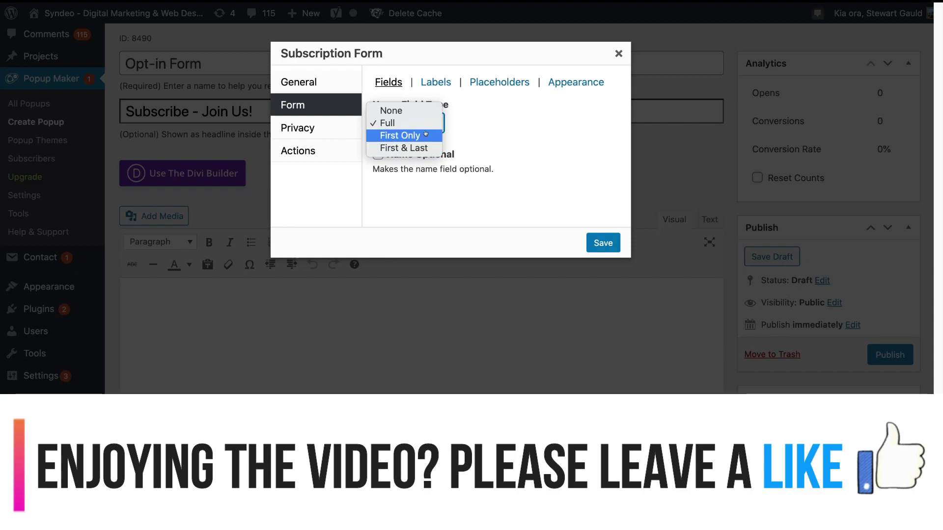
left_click(418, 121)
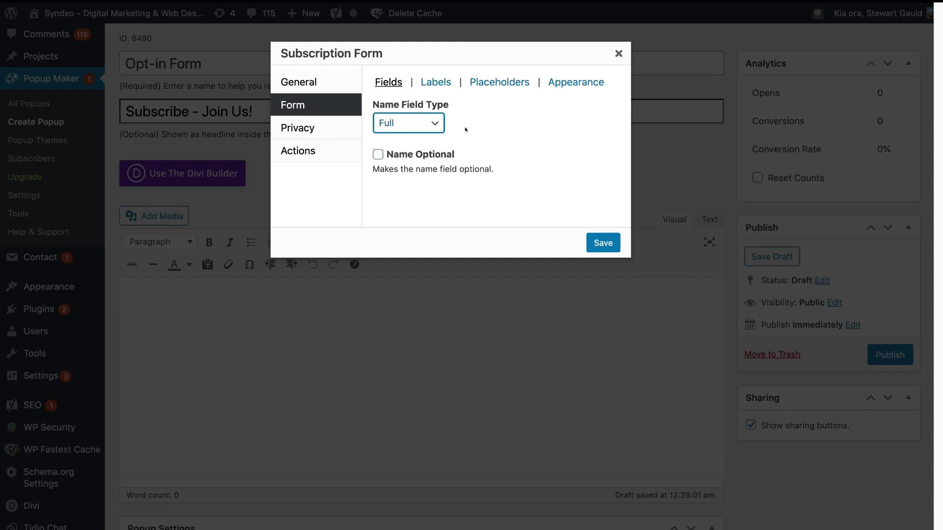
Review the subscription form's label, placeholder, appearance and privacy consent settings.
left_click(432, 84)
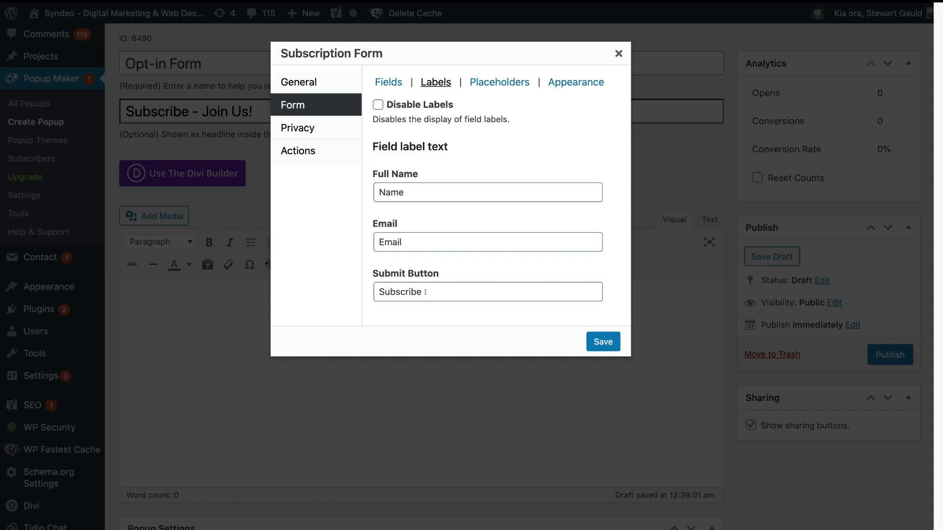
left_click(498, 84)
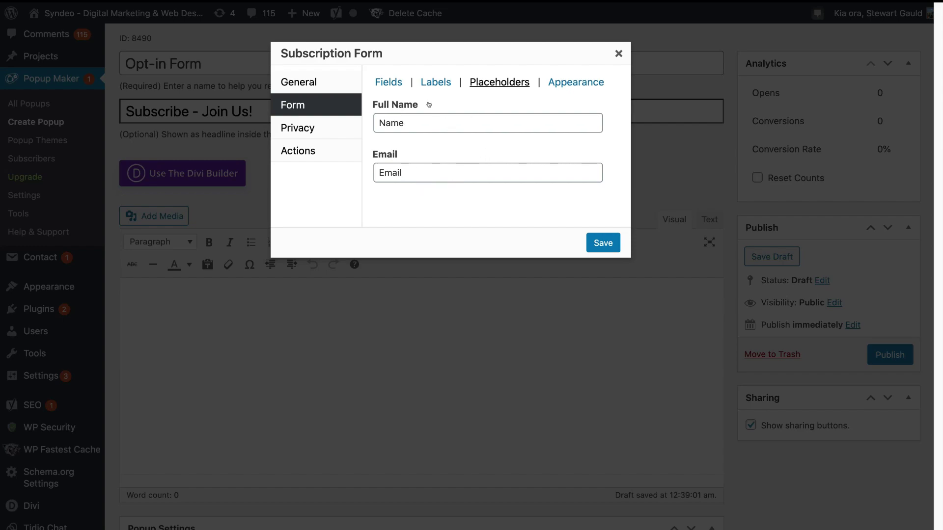
left_click(559, 82)
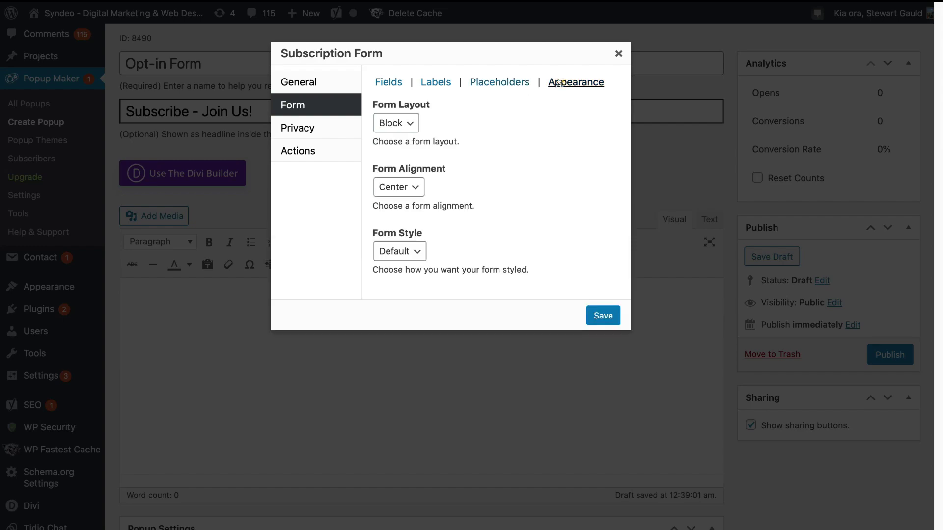
key("Tab")
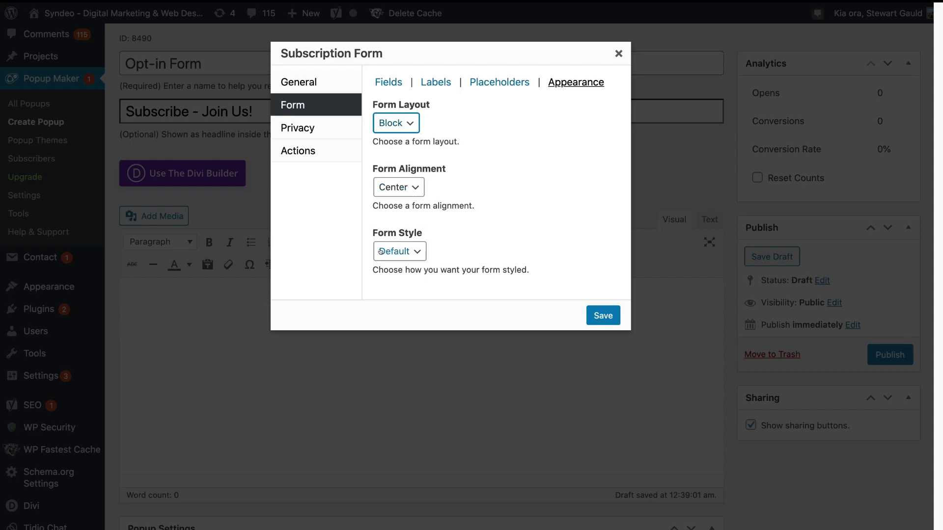
left_click(399, 251)
left_click(461, 238)
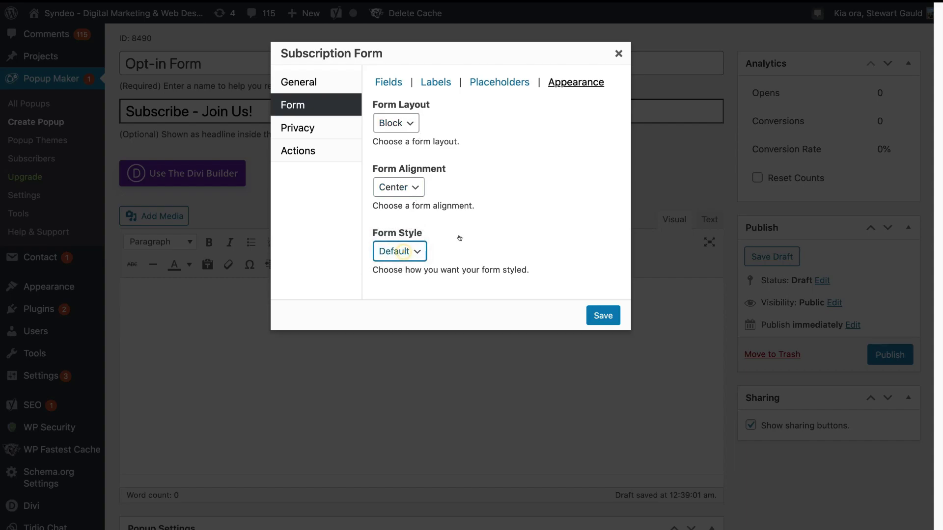
left_click(318, 129)
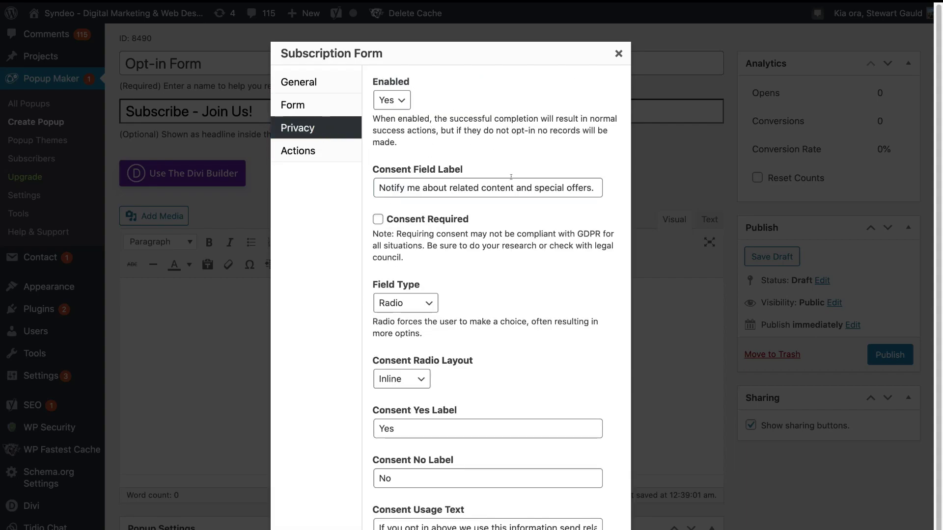
scroll(516, 197, "down", 1)
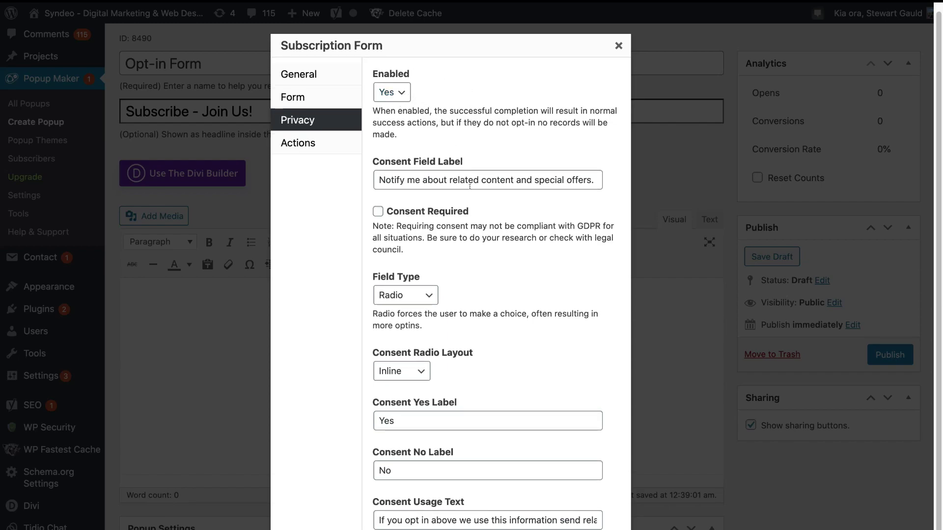
scroll(473, 206, "down", 2)
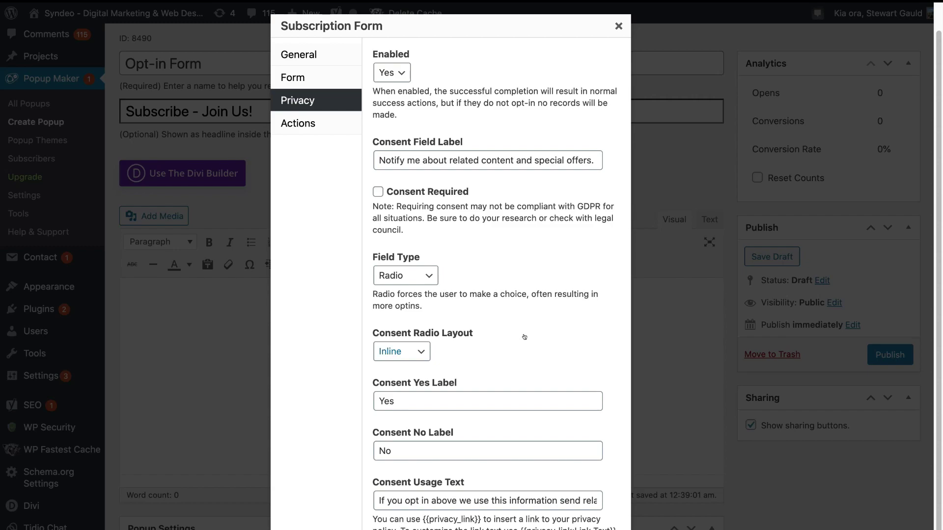
Try the Close Popup and Redirect options among the subscription form's actions.
left_click(307, 123)
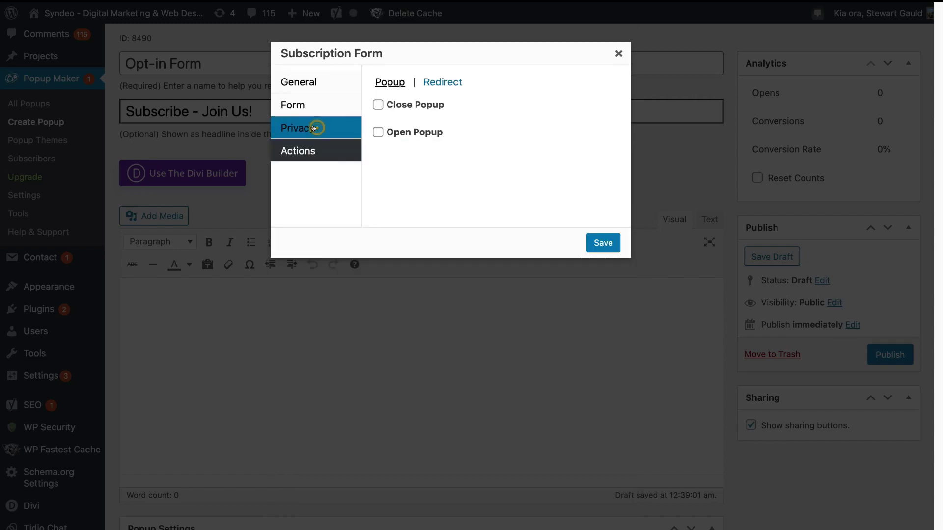
left_click(375, 106)
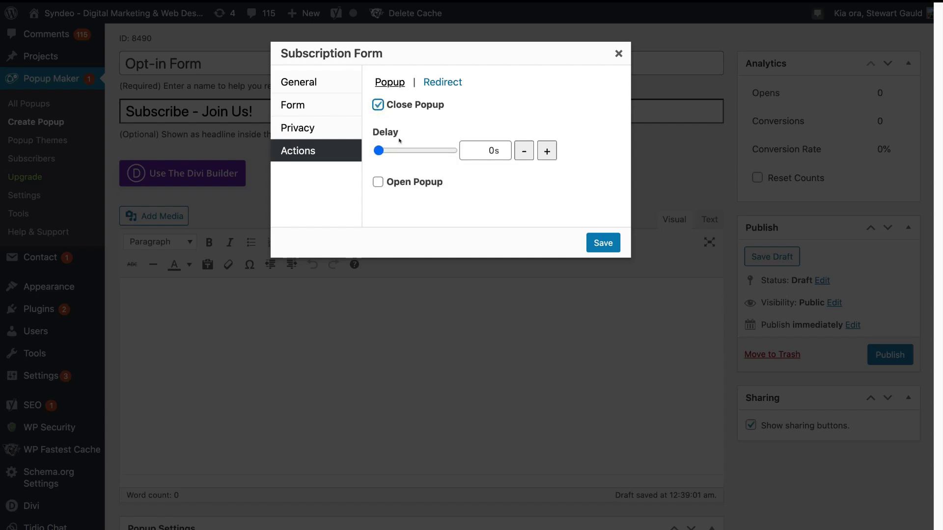
left_click(375, 107)
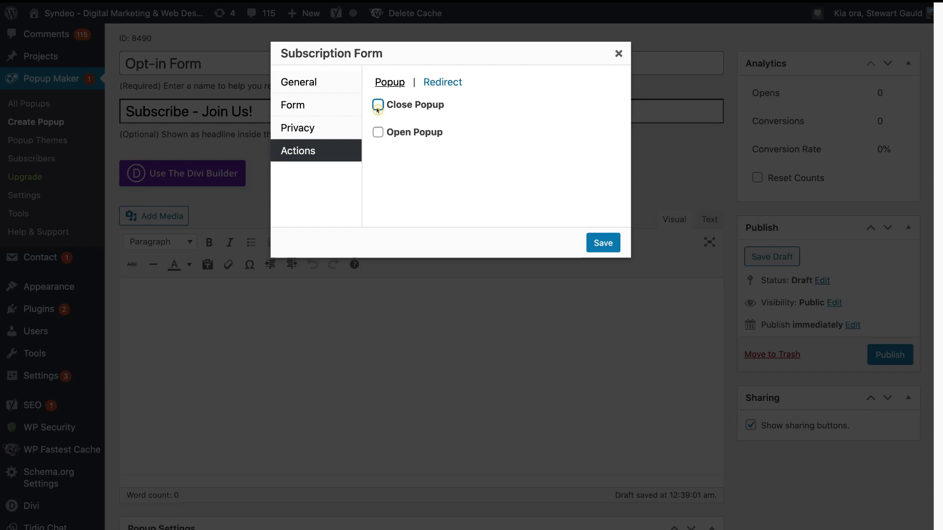
left_click(439, 83)
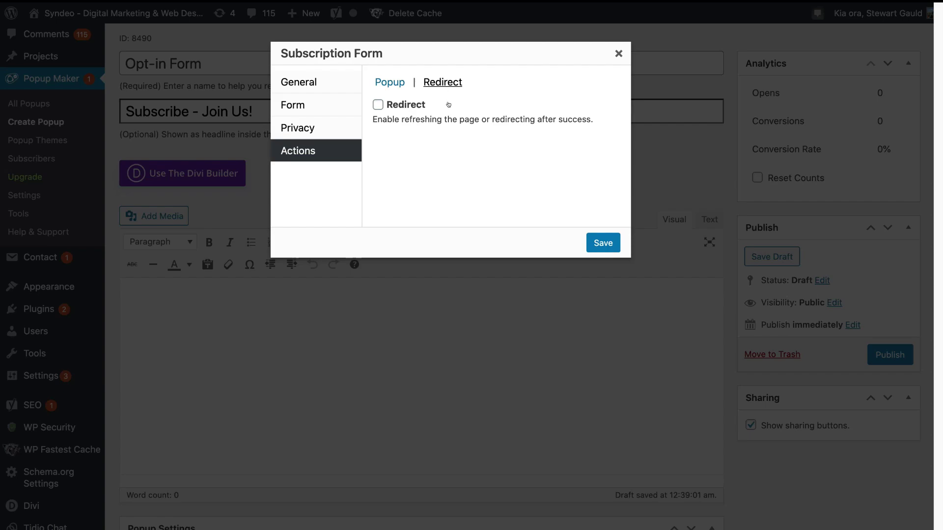
left_click(375, 107)
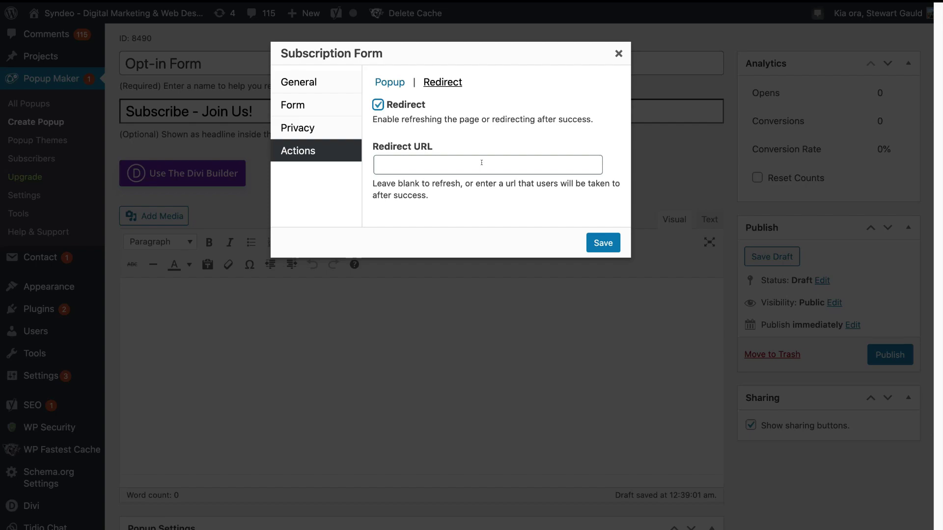
left_click(378, 107)
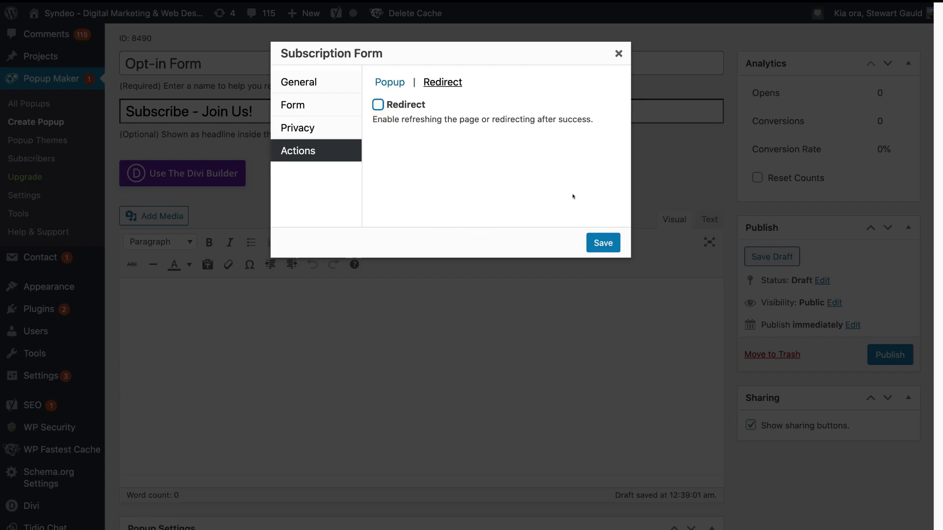
Save the subscription form settings to insert the form into the popup content.
left_click(604, 239)
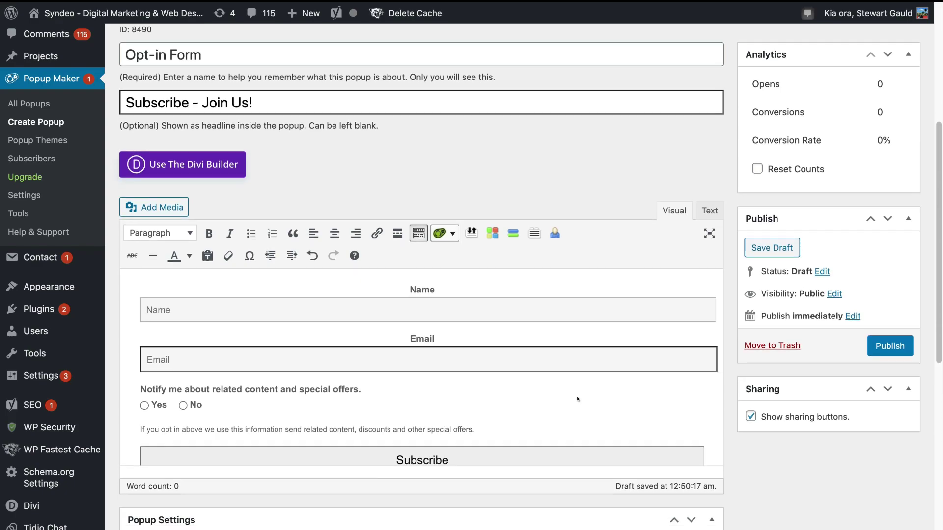
Add a Time Delay / Auto Open trigger with a 5000 ms delay and a cookie set on popup close.
scroll(578, 399, "down", 6)
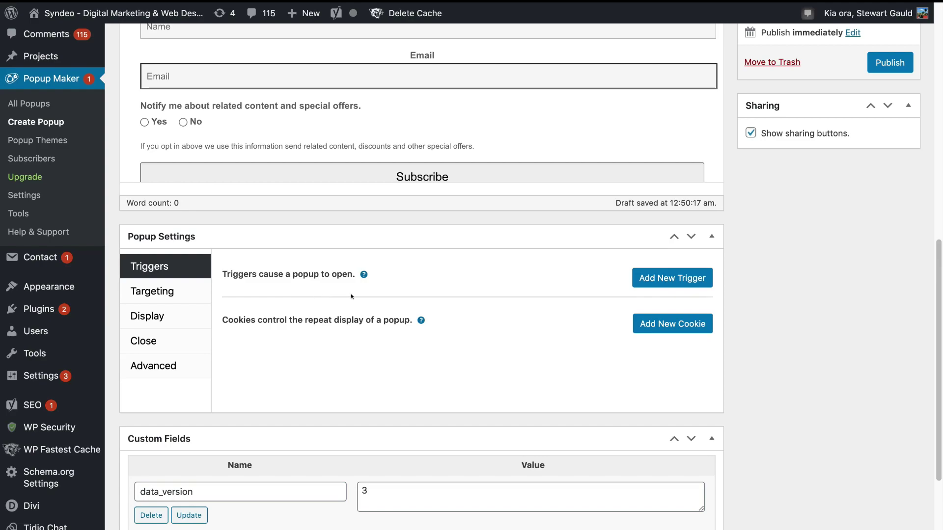
left_click(670, 278)
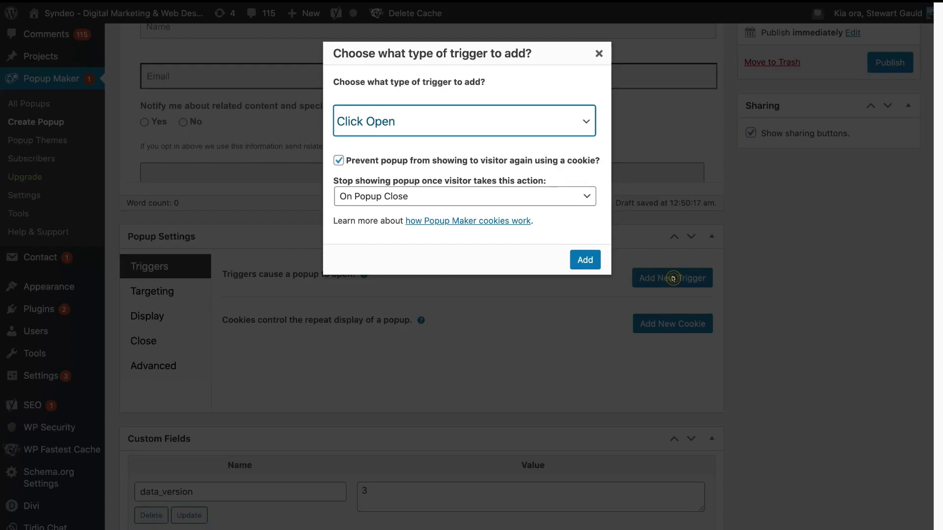
left_click(577, 130)
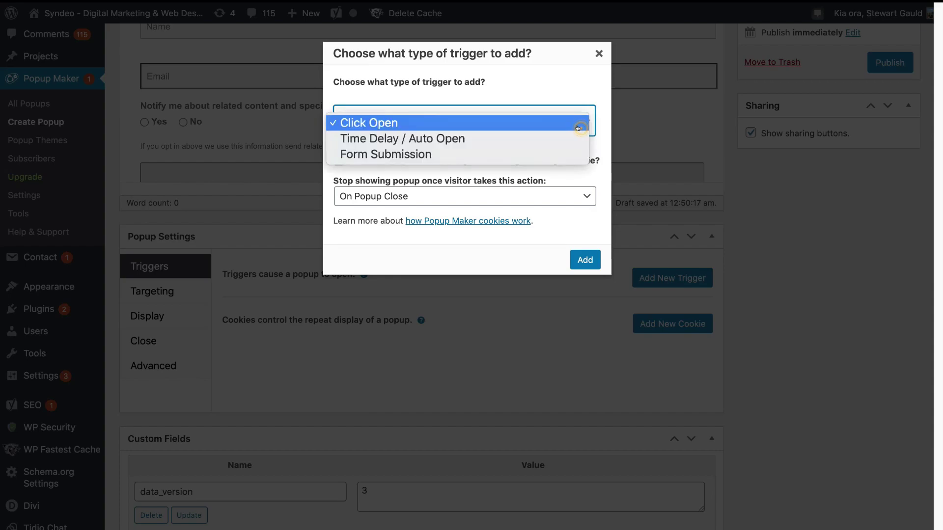
left_click(528, 143)
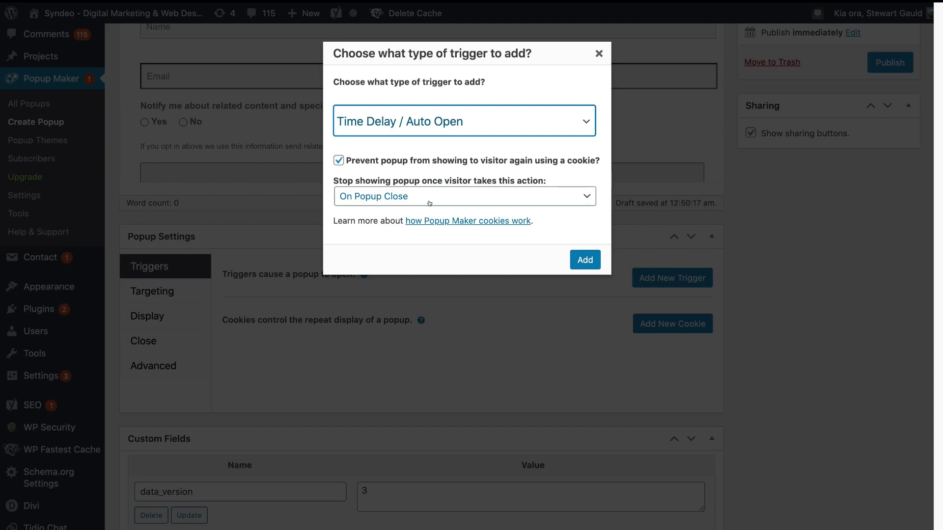
left_click(585, 260)
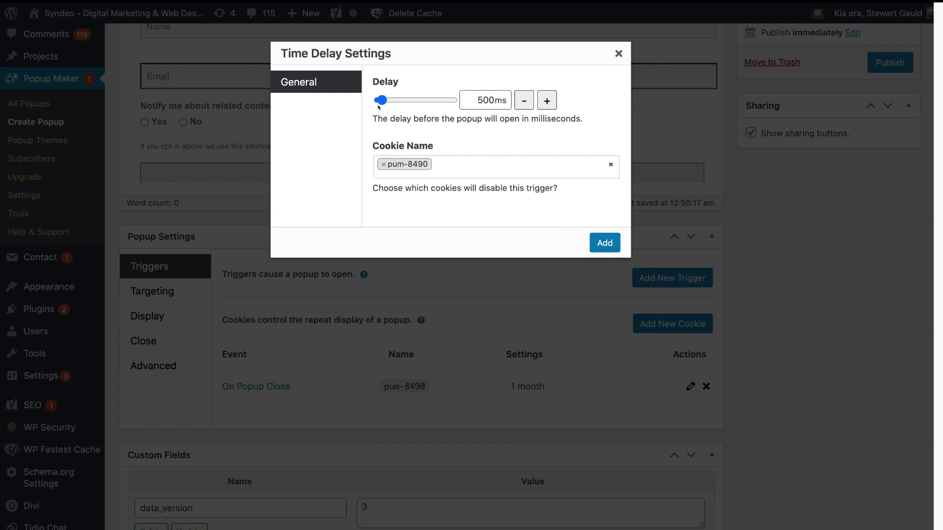
left_click_drag(378, 101, 416, 99)
left_click(597, 243)
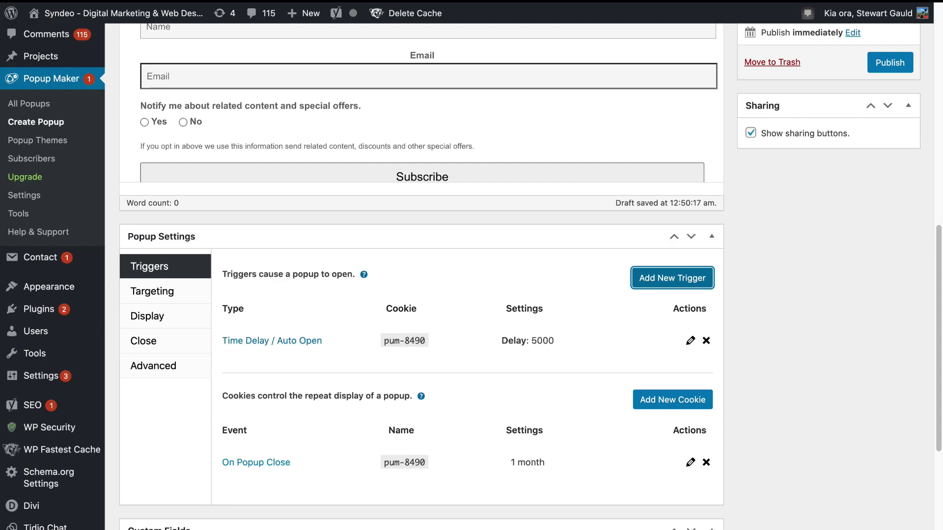
Set the On Popup Close cookie's expiry time to 1 day.
left_click(690, 463)
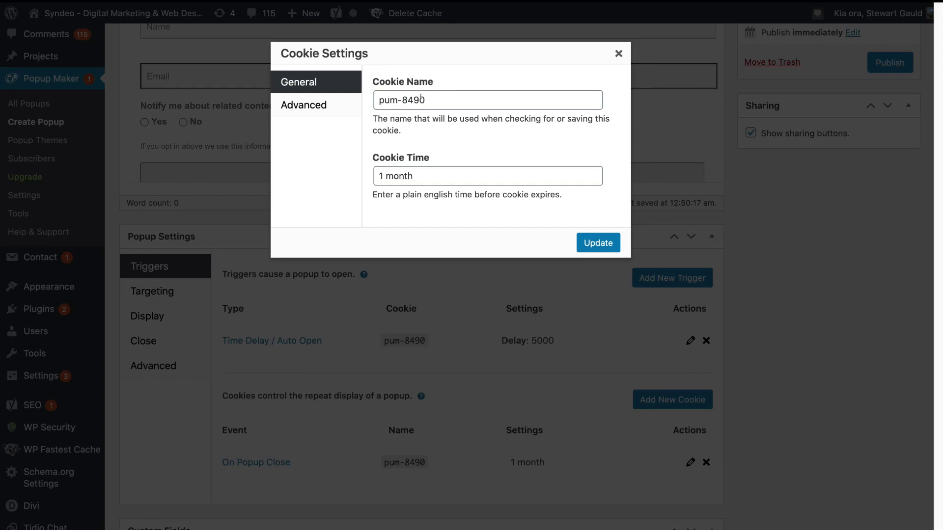
triple_click(433, 172)
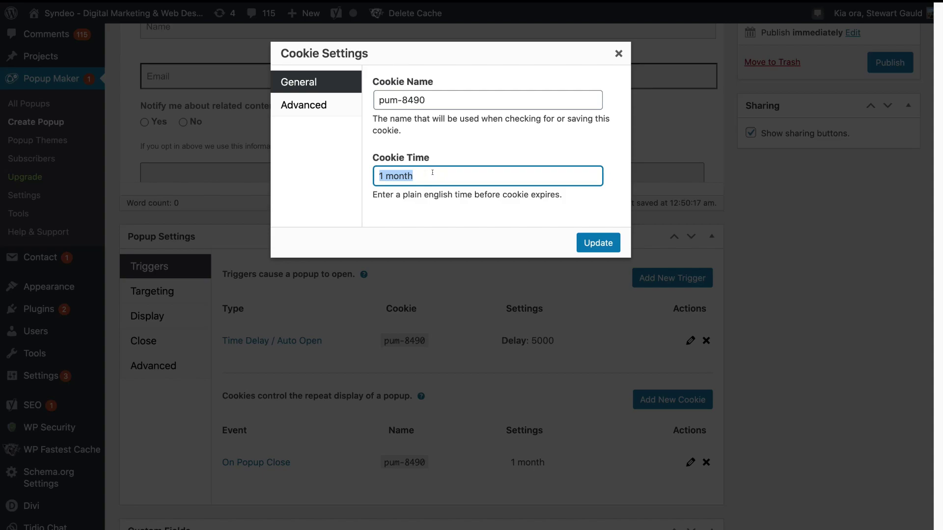
type("1 day")
left_click(586, 241)
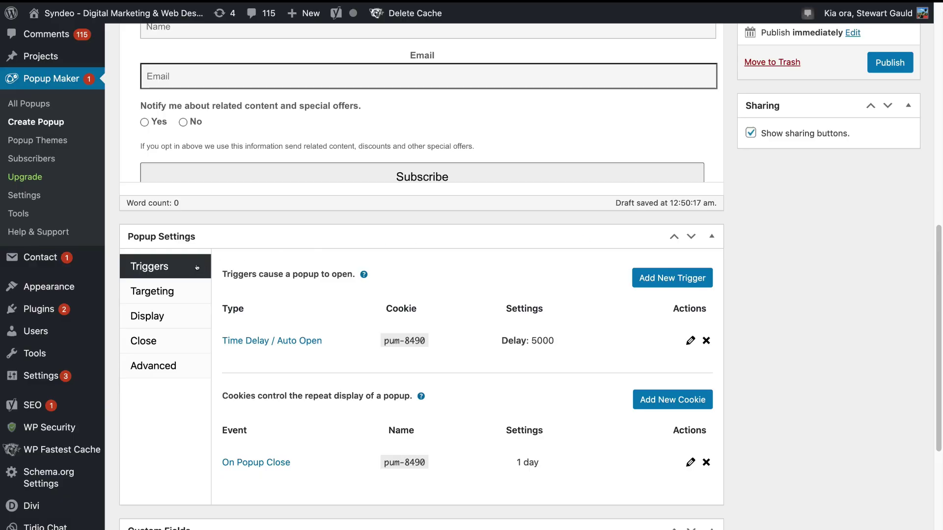
Target the popup to the Home Page with a targeting condition.
left_click(168, 290)
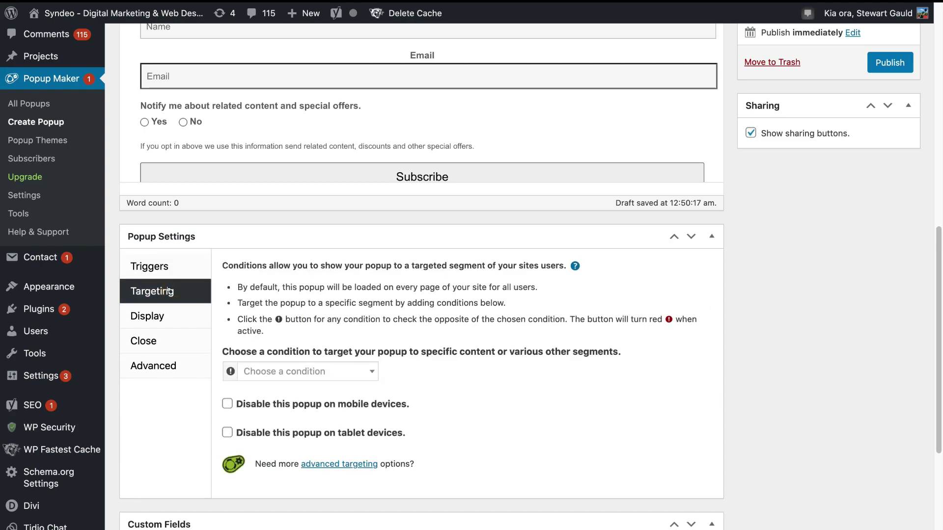
left_click(313, 373)
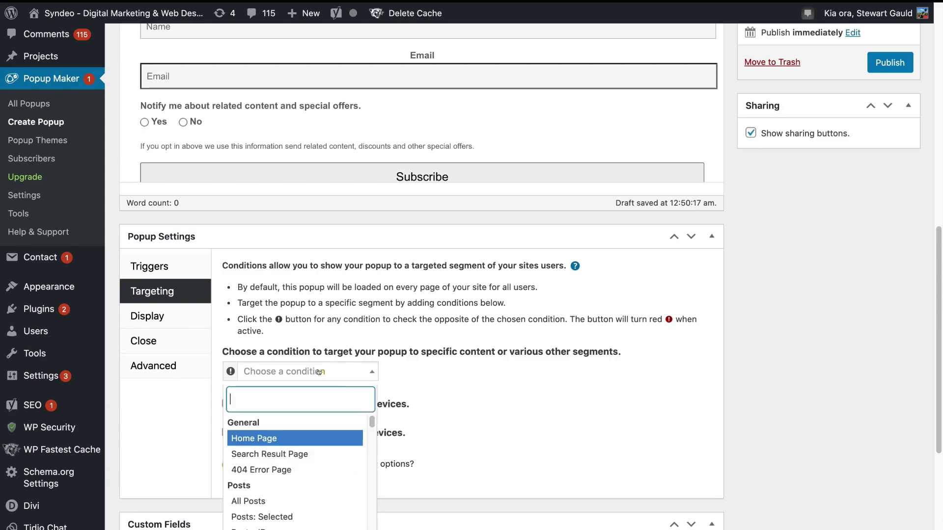
left_click(284, 437)
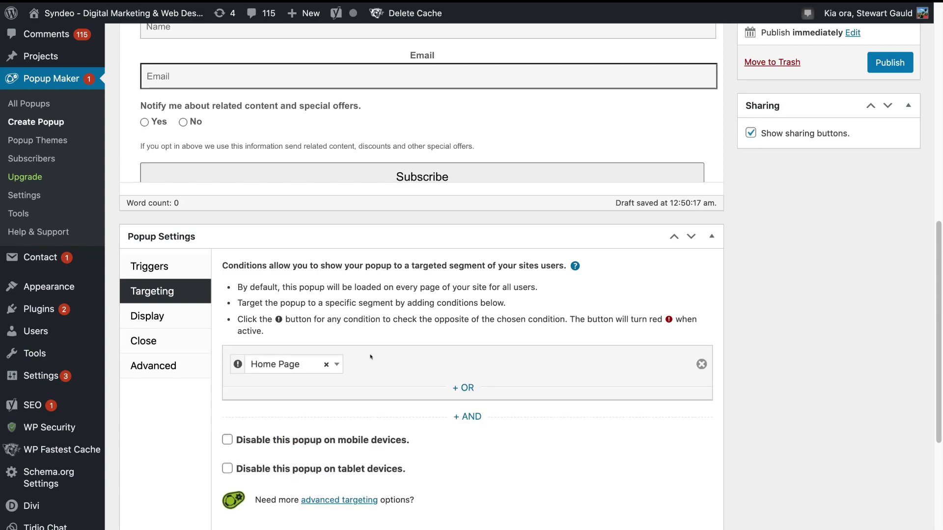
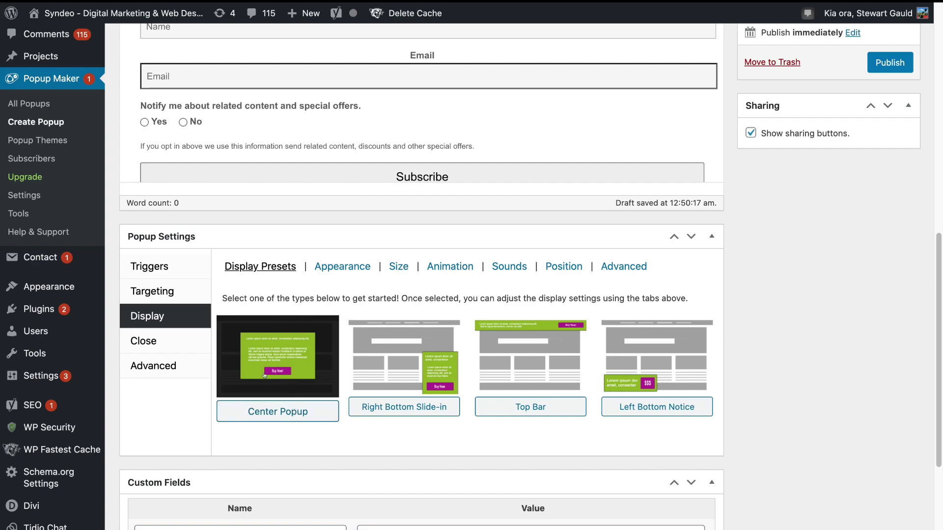
Apply the Center Popup display preset and set the popup theme to Cutting Edge - Custom.
left_click(291, 416)
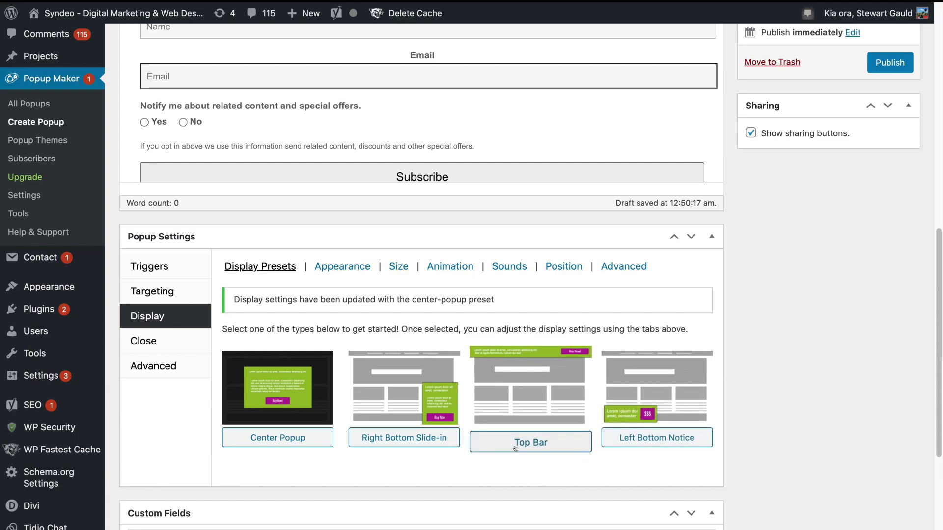
left_click(328, 266)
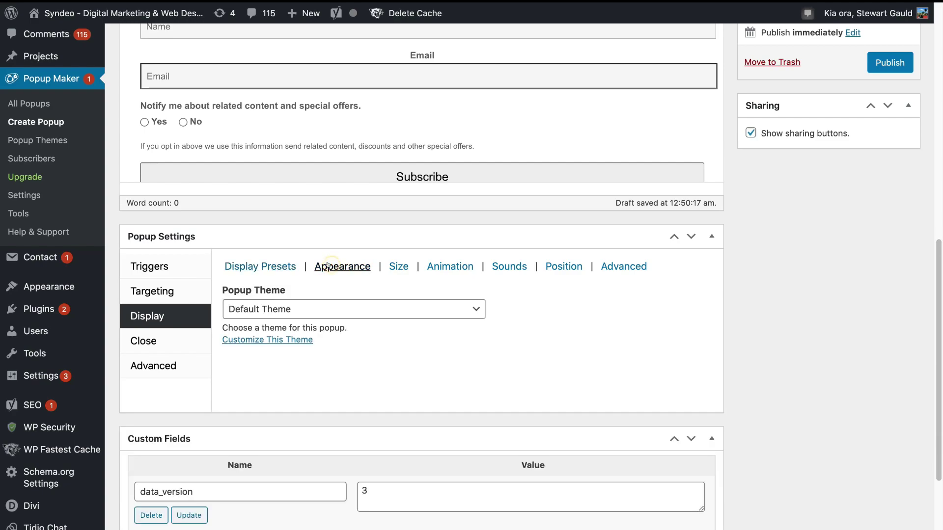
left_click(328, 303)
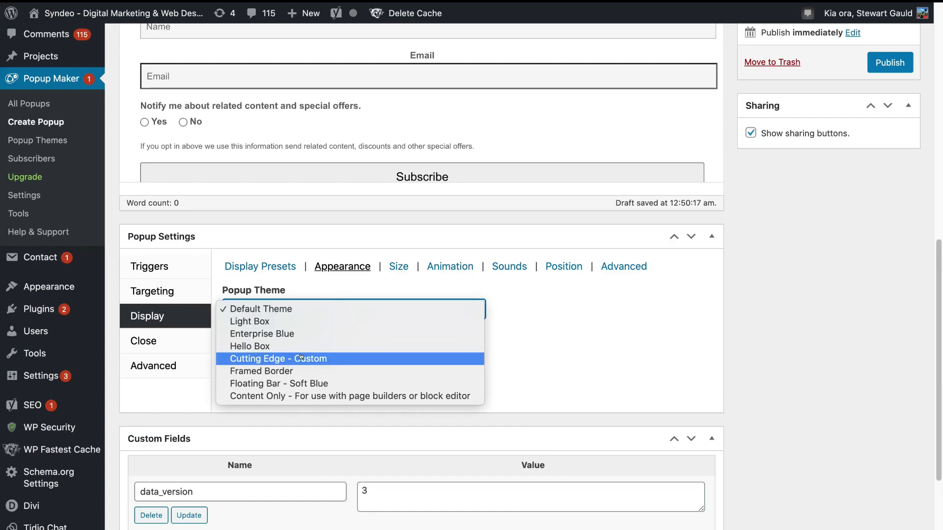
left_click(302, 358)
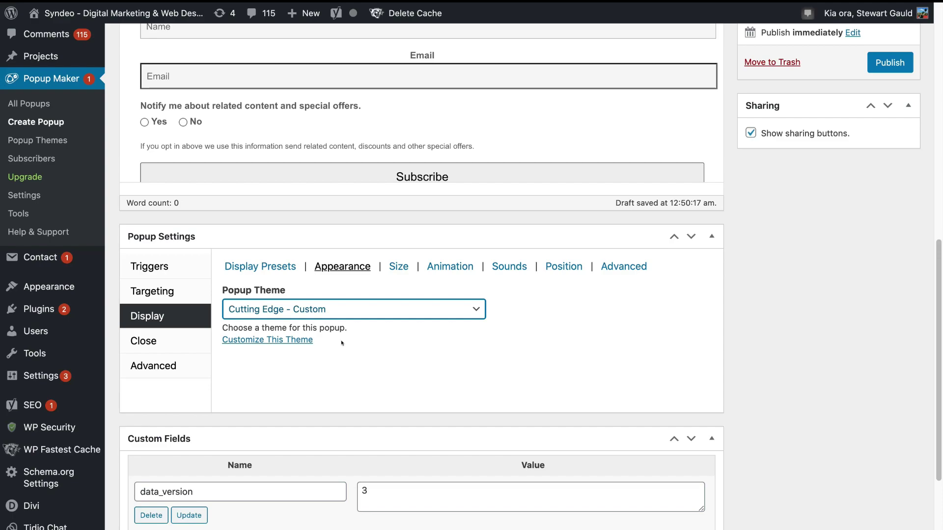
left_click(407, 315)
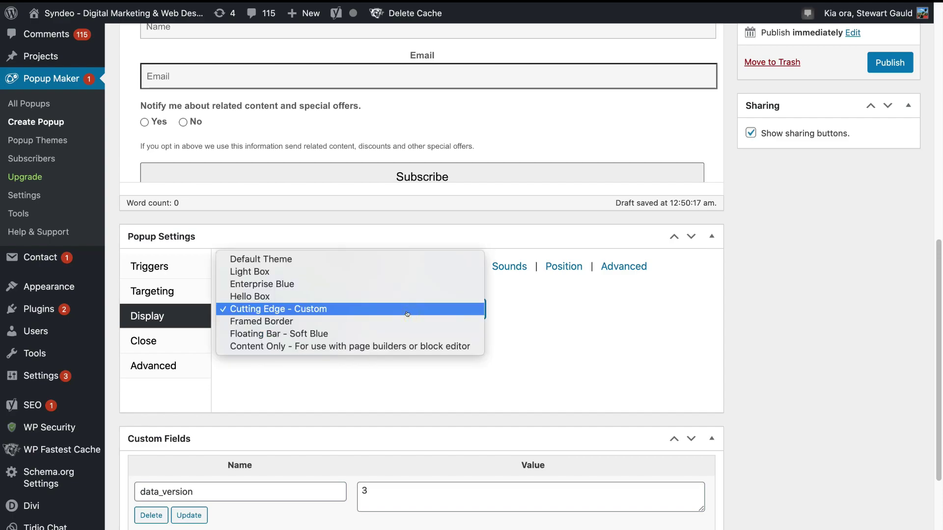
left_click(407, 309)
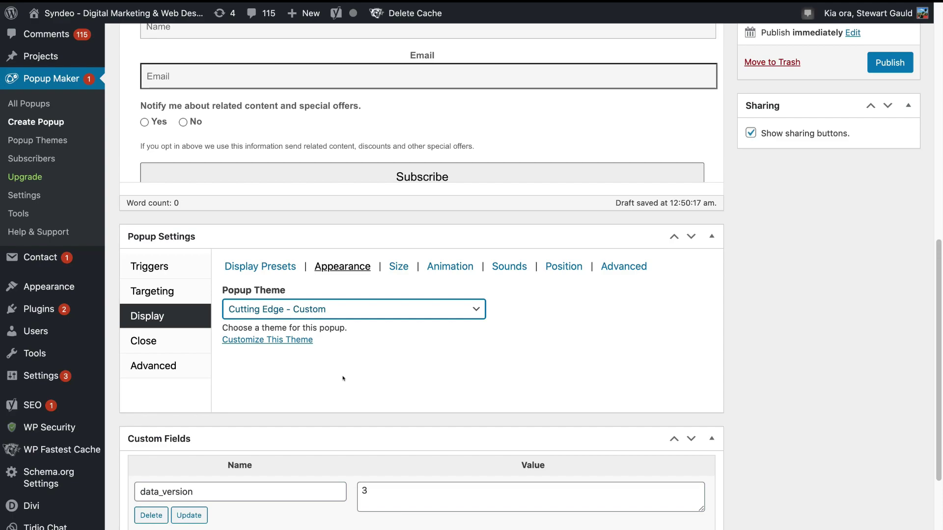
Review the popup's size options and its animation, opening sound and position settings.
left_click(398, 270)
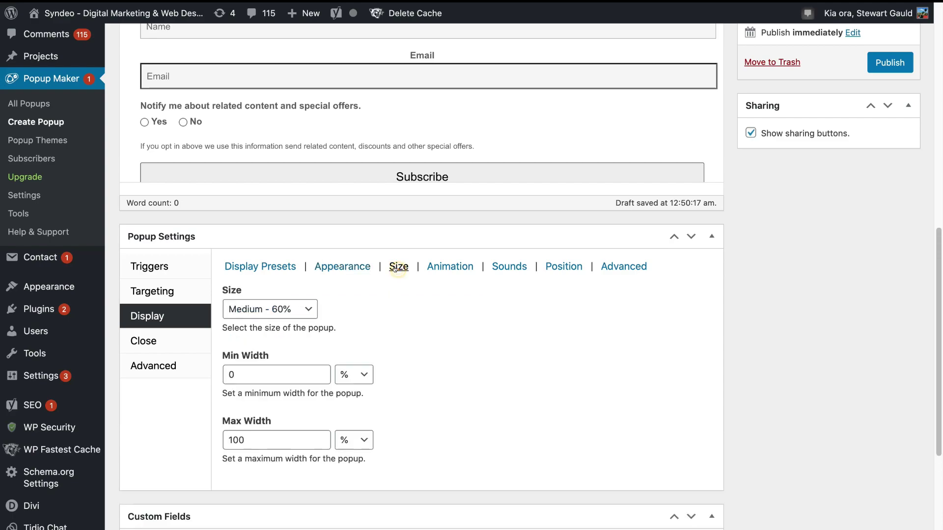
left_click(296, 310)
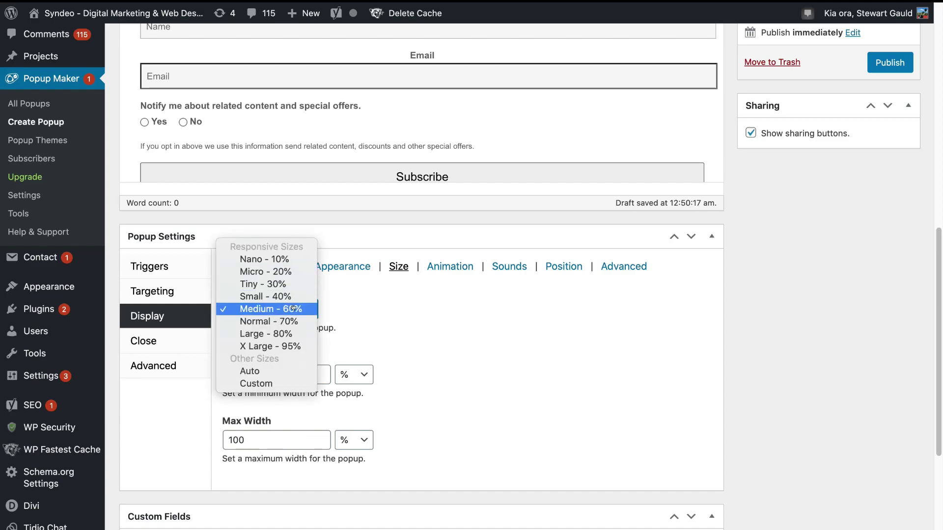
left_click(294, 308)
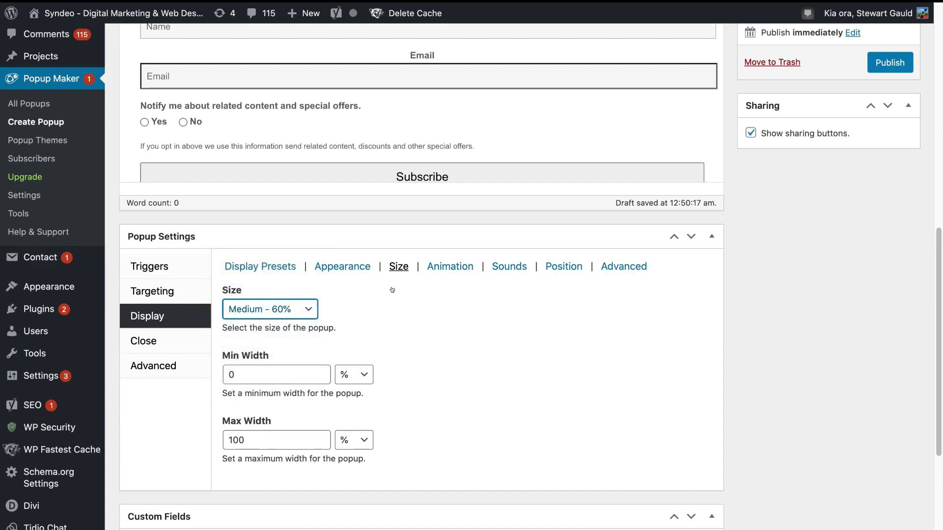
left_click(449, 269)
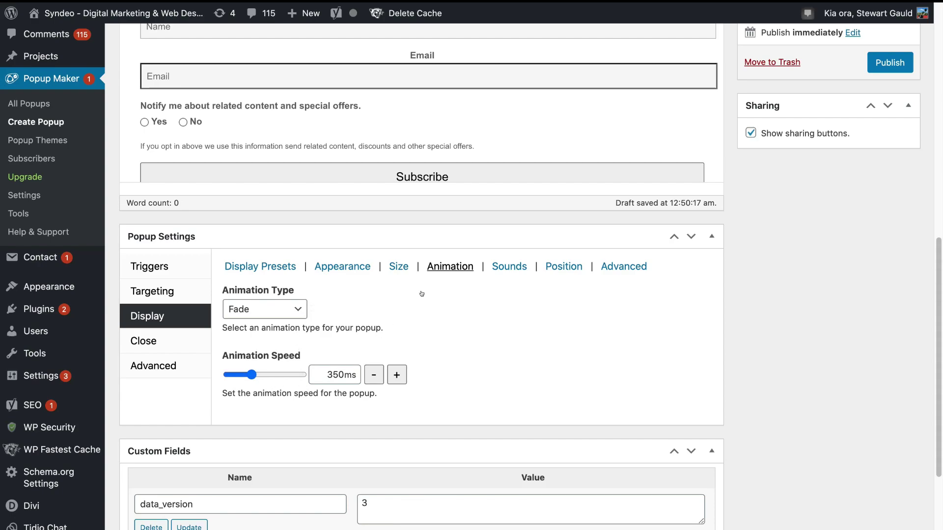
left_click(501, 271)
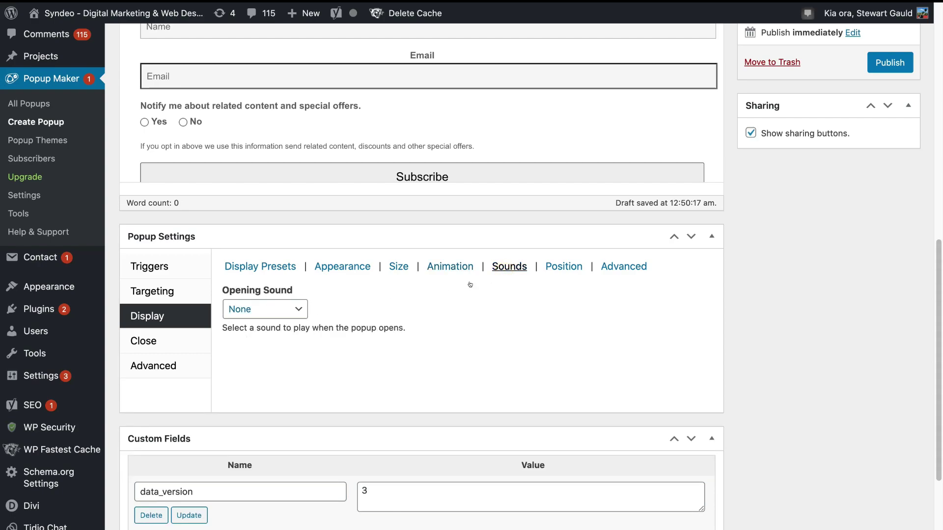
left_click(556, 269)
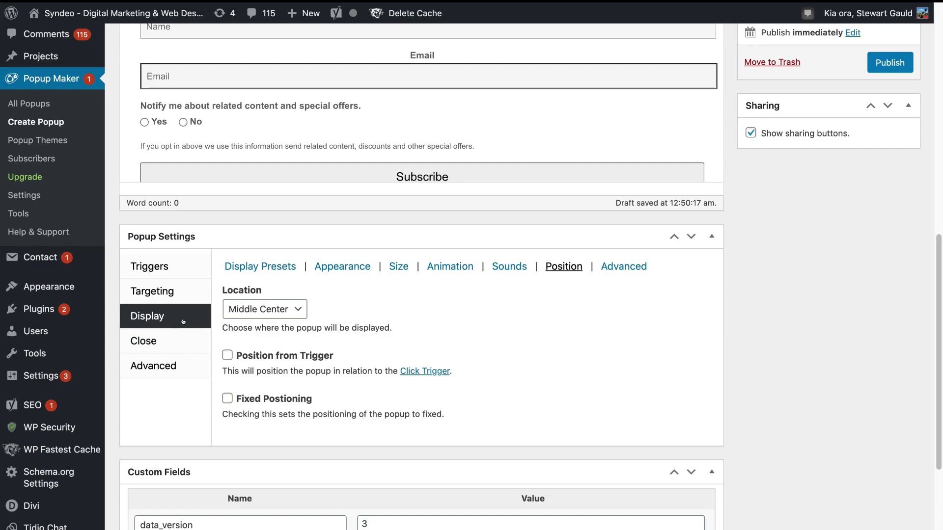
Set the close button delay to 2000 ms and enable closing on form submission with a 3000 ms delay.
left_click(178, 339)
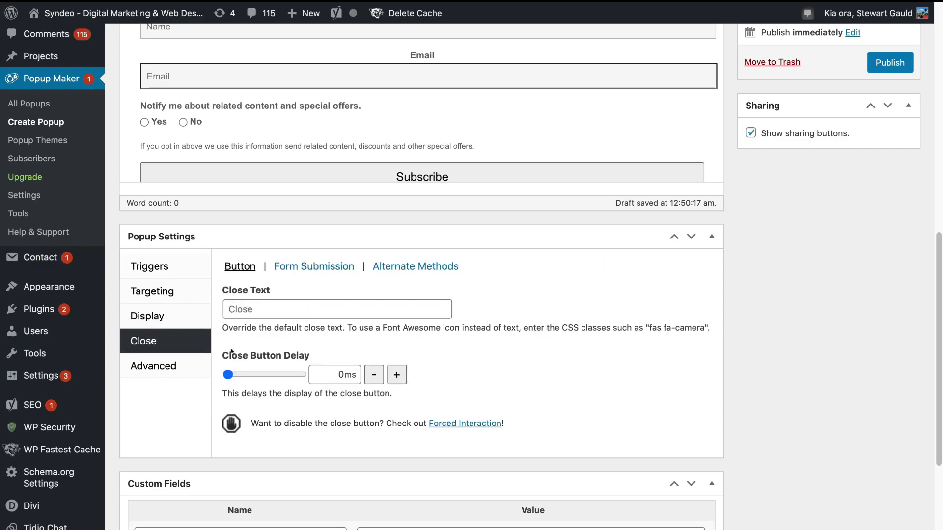
left_click_drag(228, 375, 277, 377)
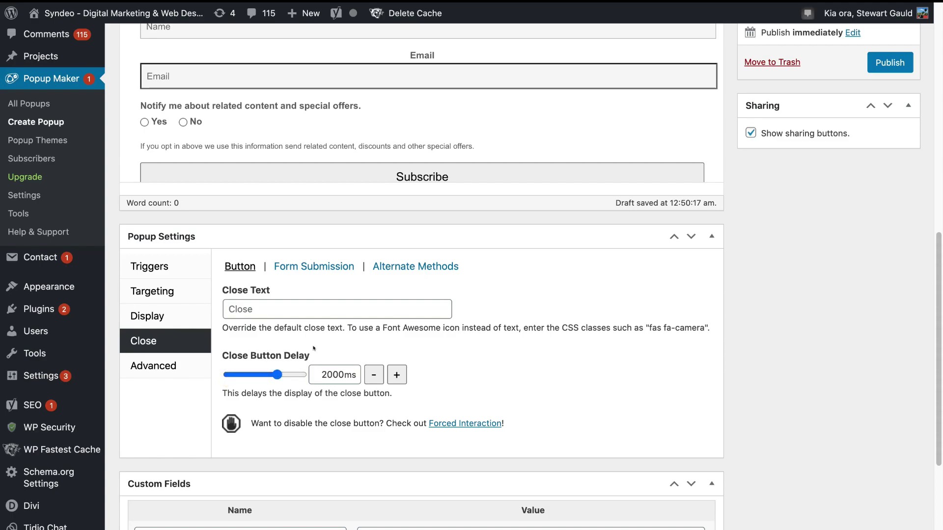
left_click(313, 268)
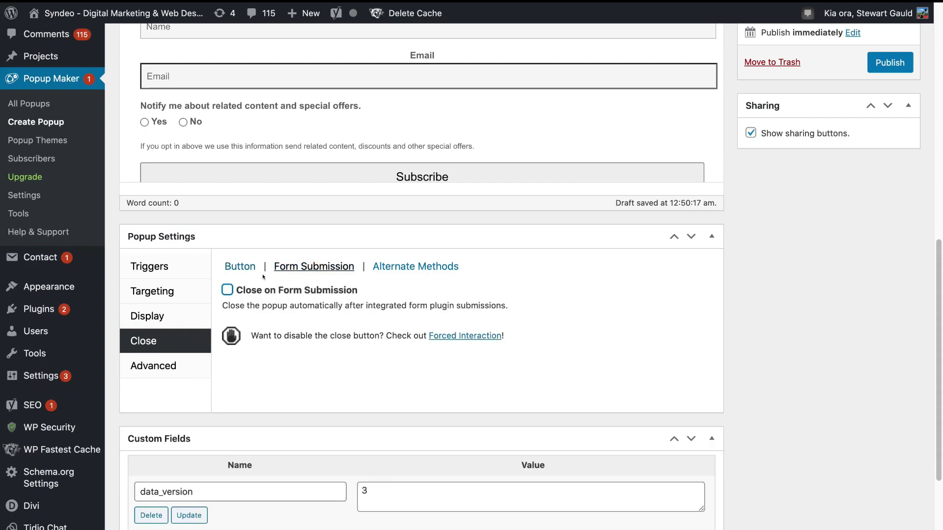
left_click(222, 291)
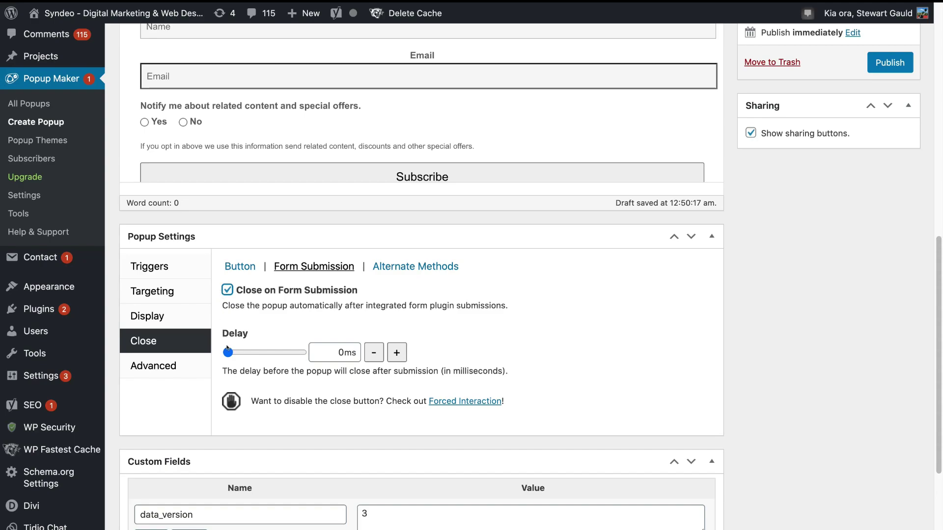
left_click_drag(228, 349, 249, 352)
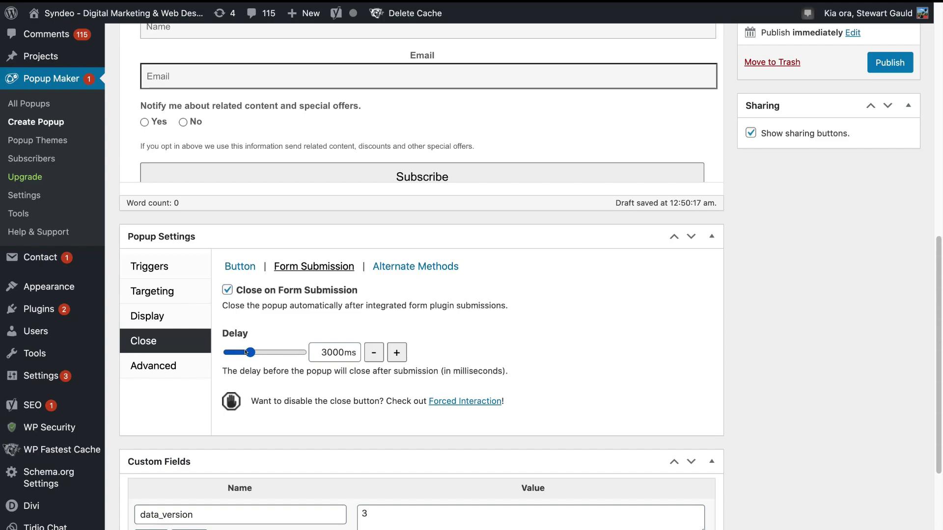
Publish the Opt-in Form popup.
scroll(499, 350, "up", 1)
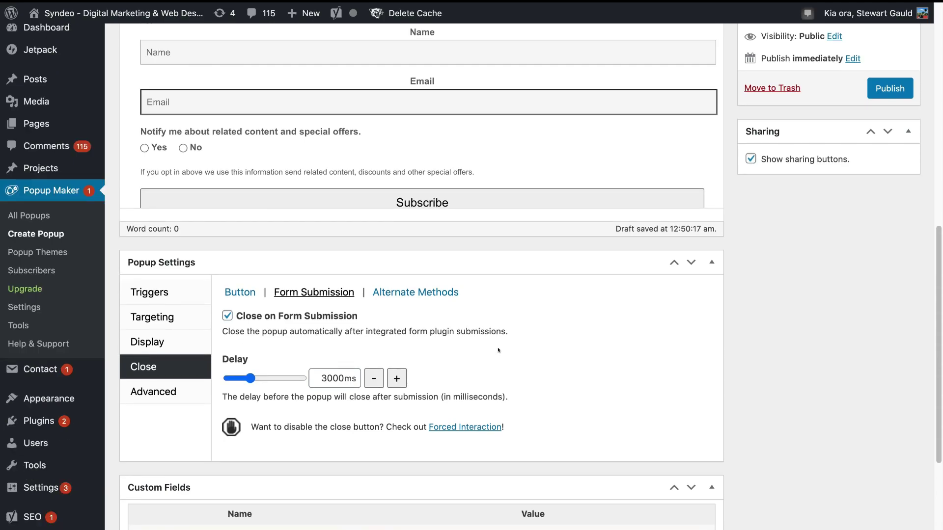
scroll(498, 350, "up", 10)
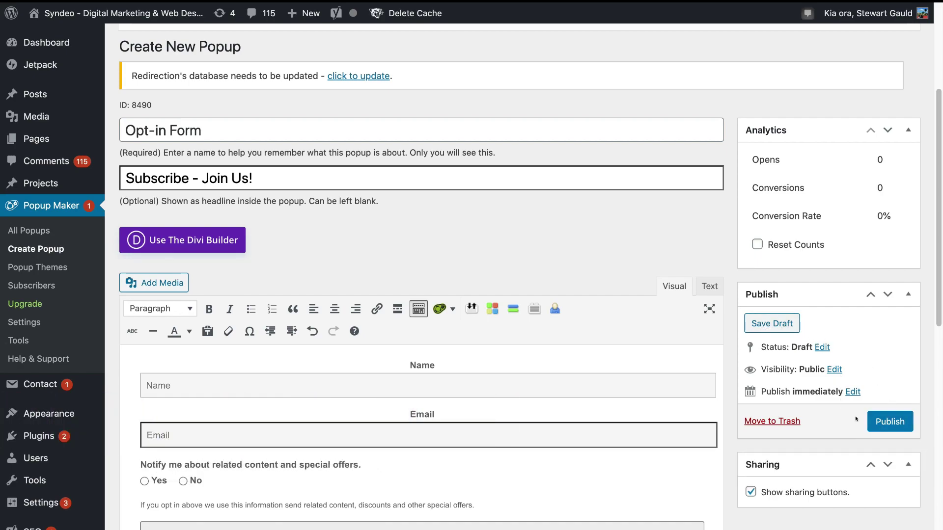
left_click(884, 422)
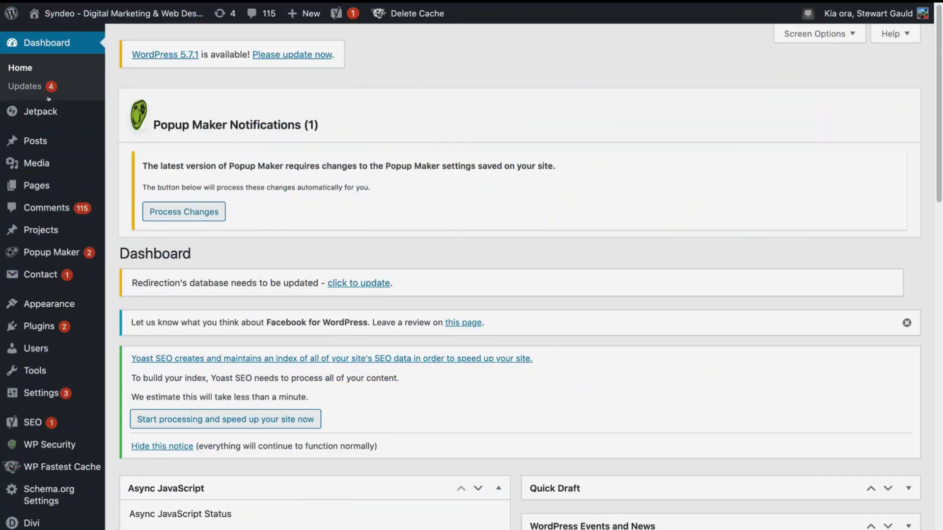
Open Popup Maker's list of popup themes.
mouse_move(36, 252)
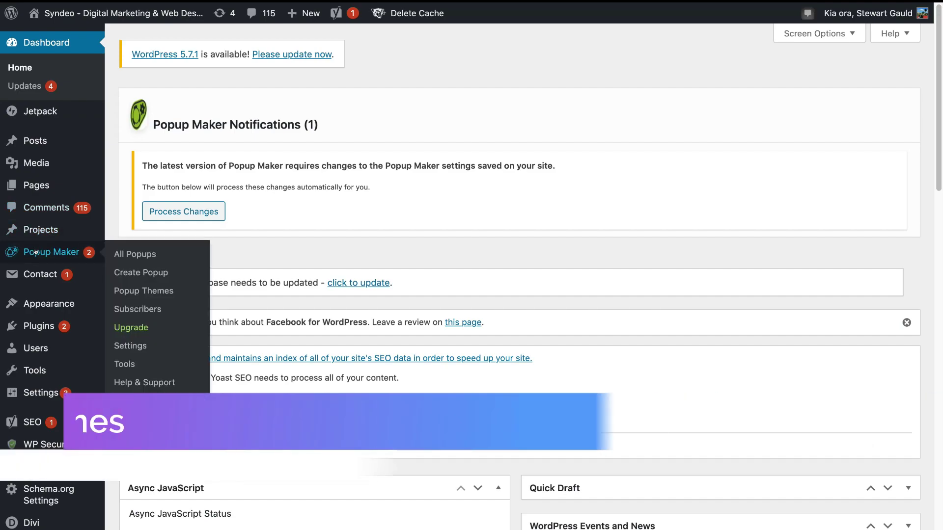
left_click(139, 289)
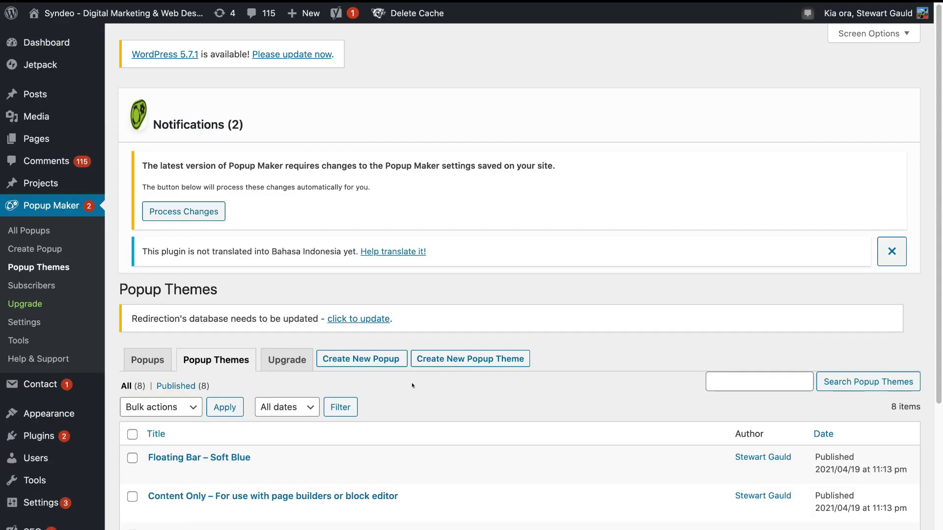
Open the Cutting Edge popup theme for editing and change its title to "Cutting Edge - Custom".
scroll(412, 385, "down", 5)
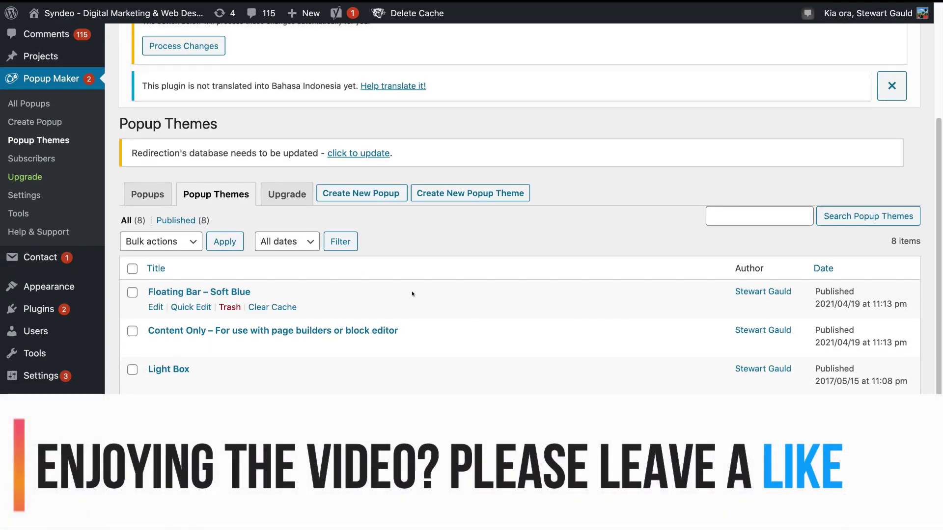
scroll(395, 373, "down", 1)
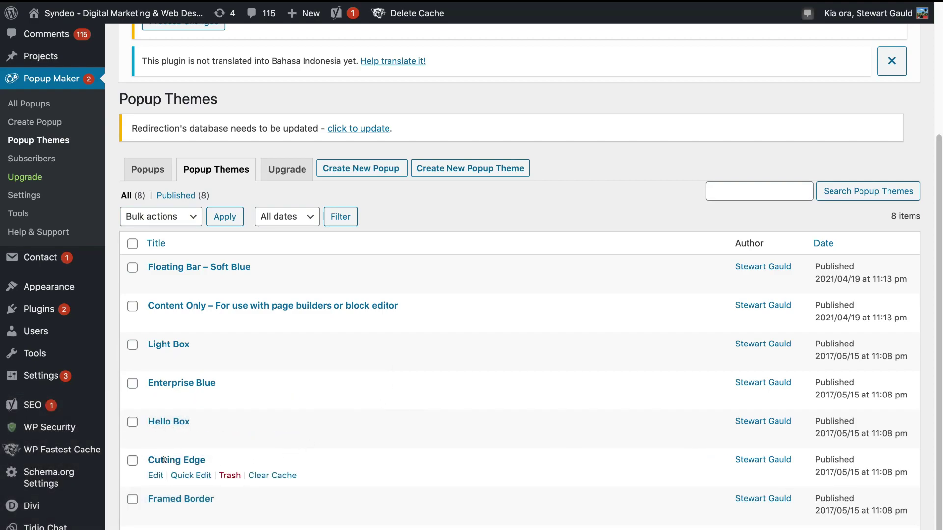
left_click(154, 475)
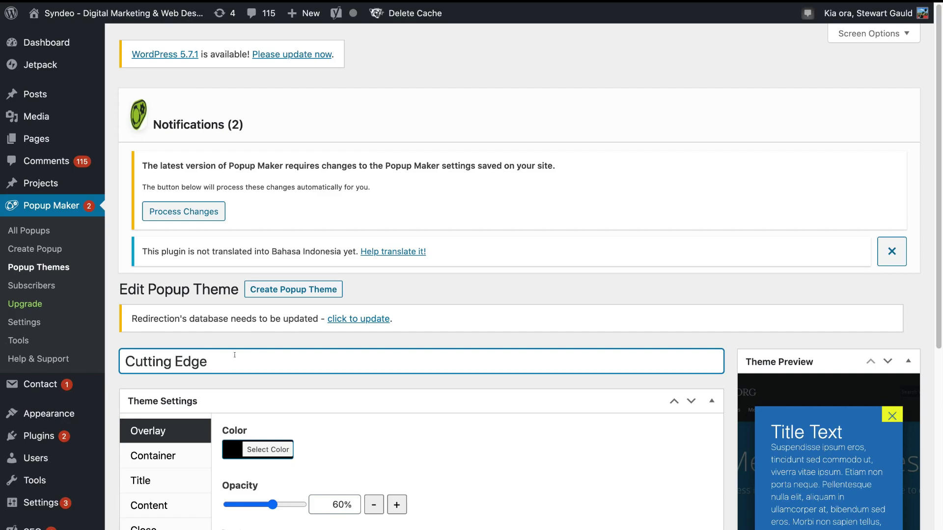
type("- Custom")
Set the theme's overlay opacity to 70%.
scroll(308, 439, "down", 2)
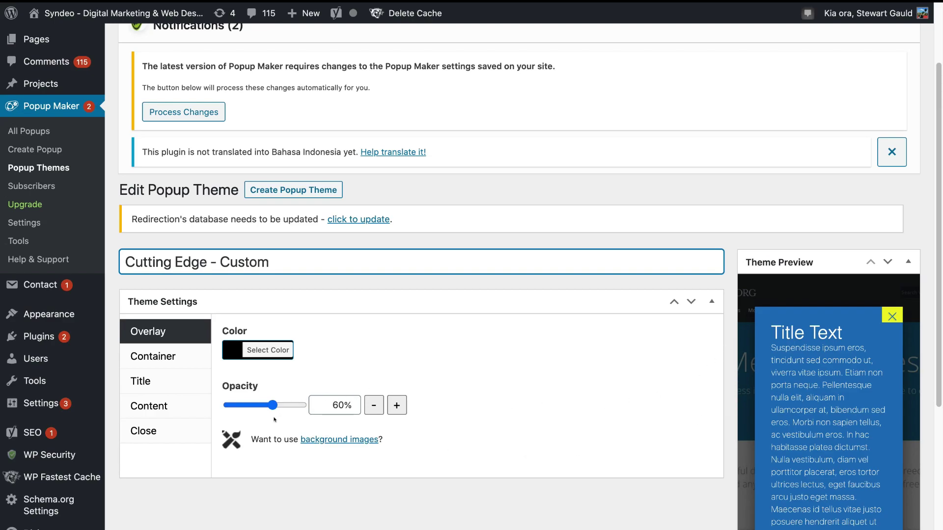
mouse_move(273, 405)
left_mouse_down()
mouse_move(304, 405)
mouse_move(278, 406)
left_mouse_up()
left_click(396, 406)
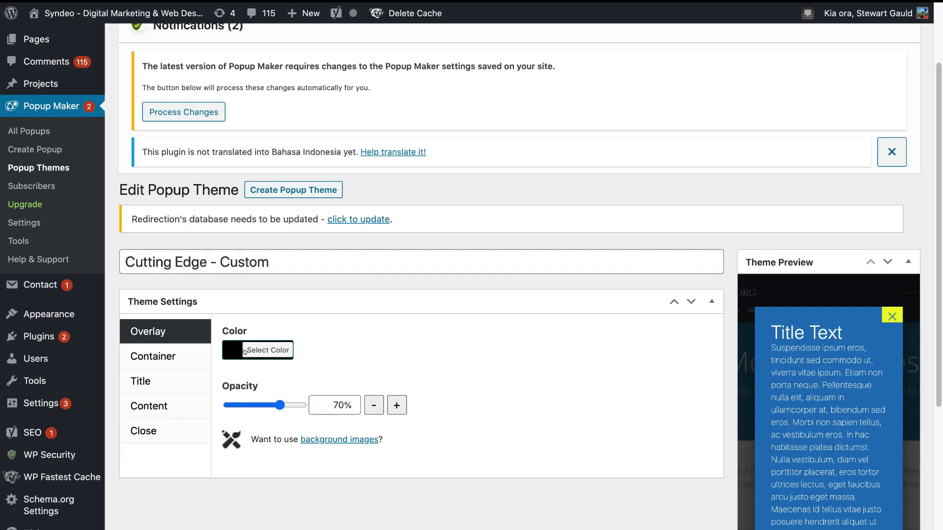
Review the theme's container, title, content and close button settings.
left_click(189, 358)
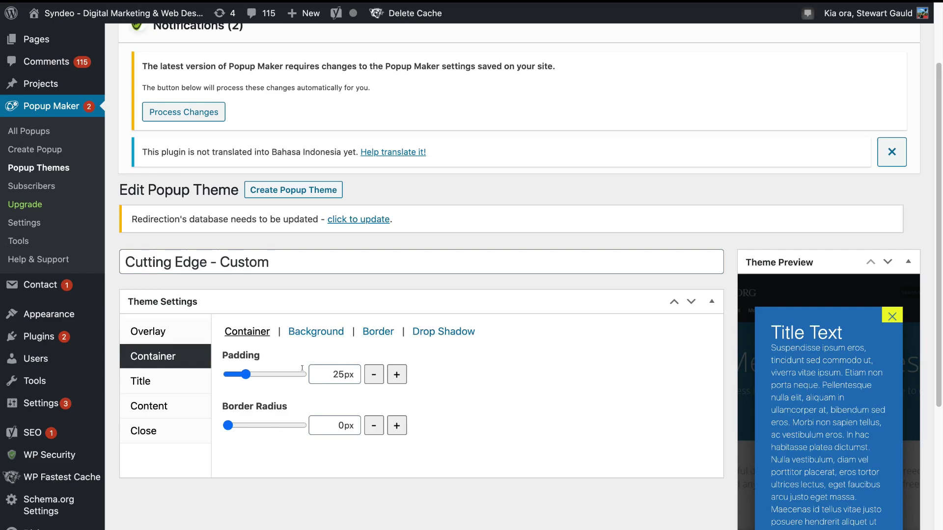
left_click(178, 384)
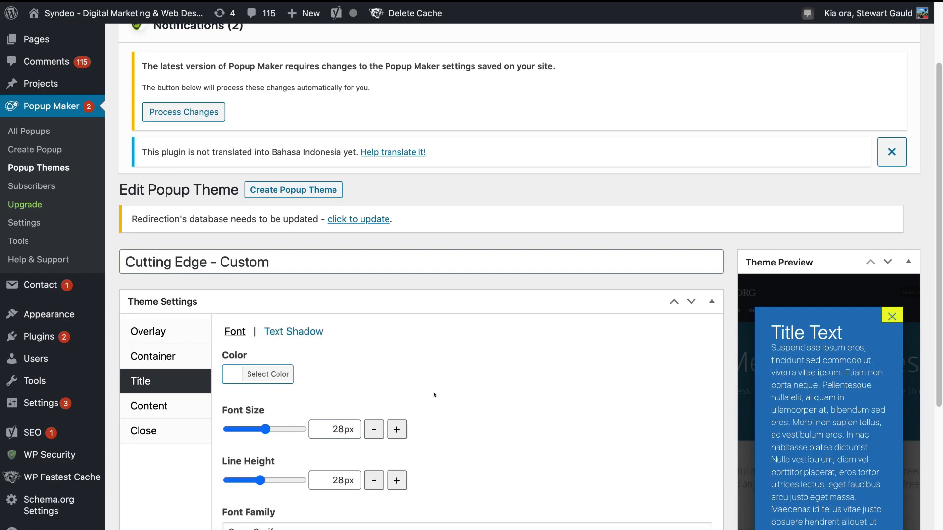
scroll(480, 398, "down", 2)
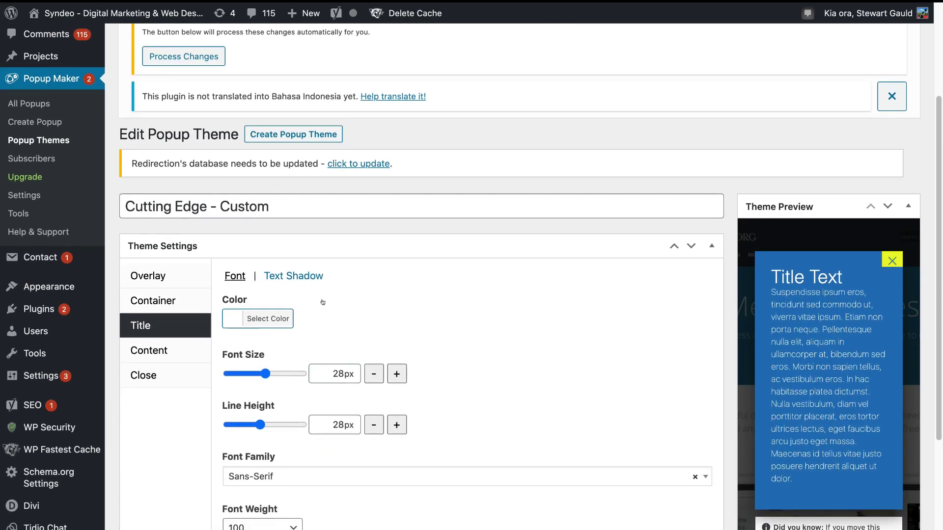
scroll(453, 390, "up", 1)
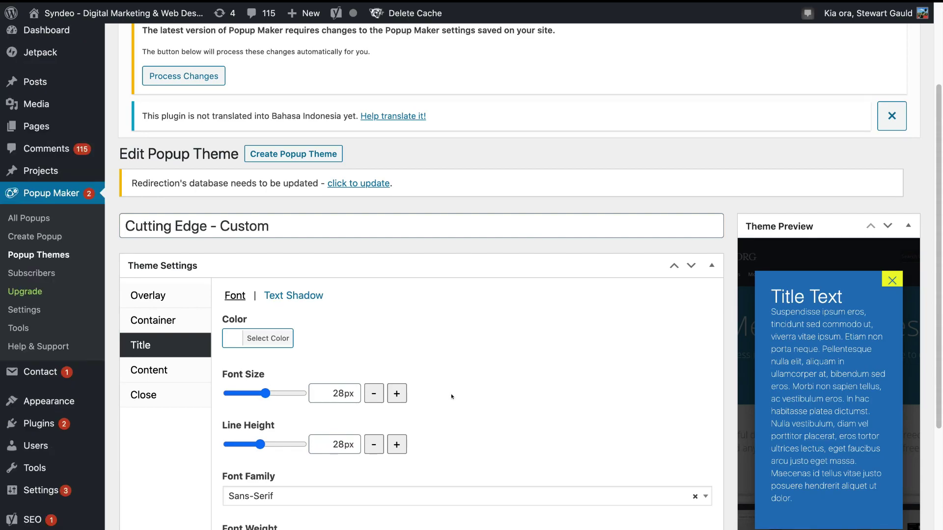
scroll(451, 395, "down", 2)
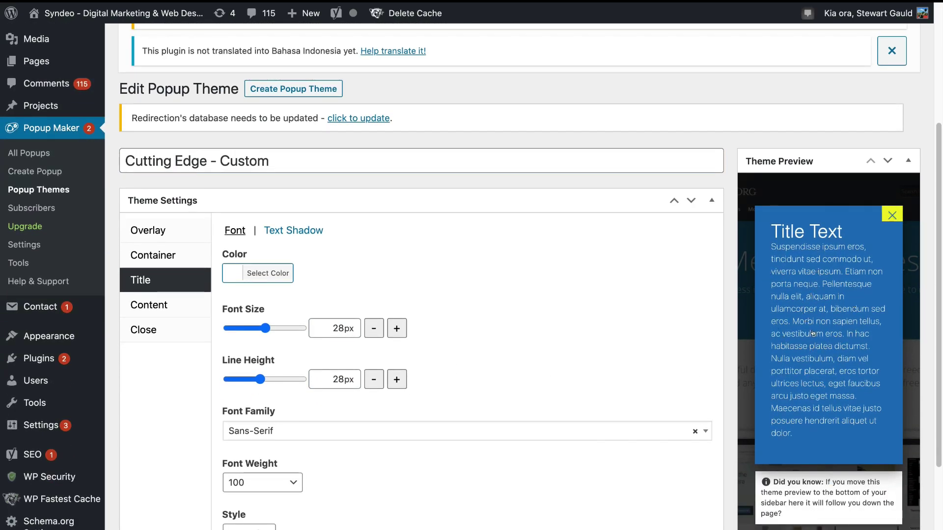
left_click(171, 305)
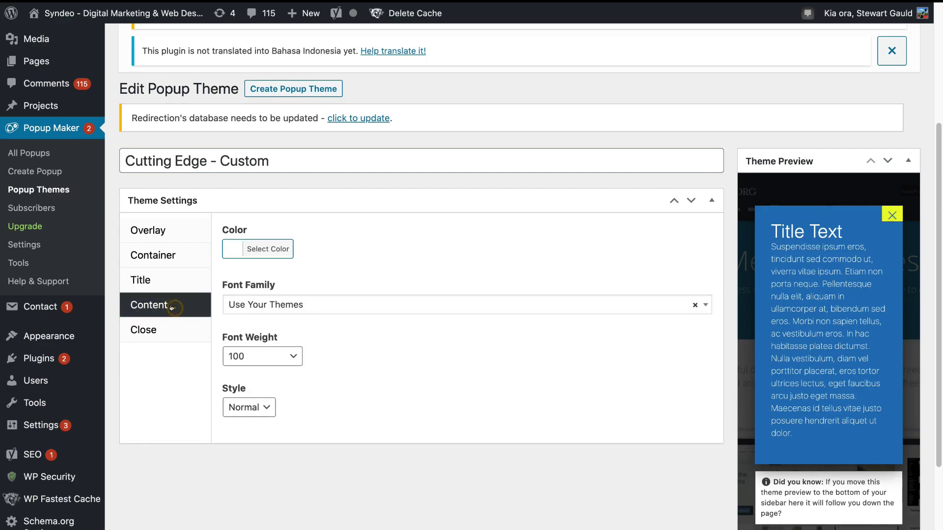
left_click(159, 331)
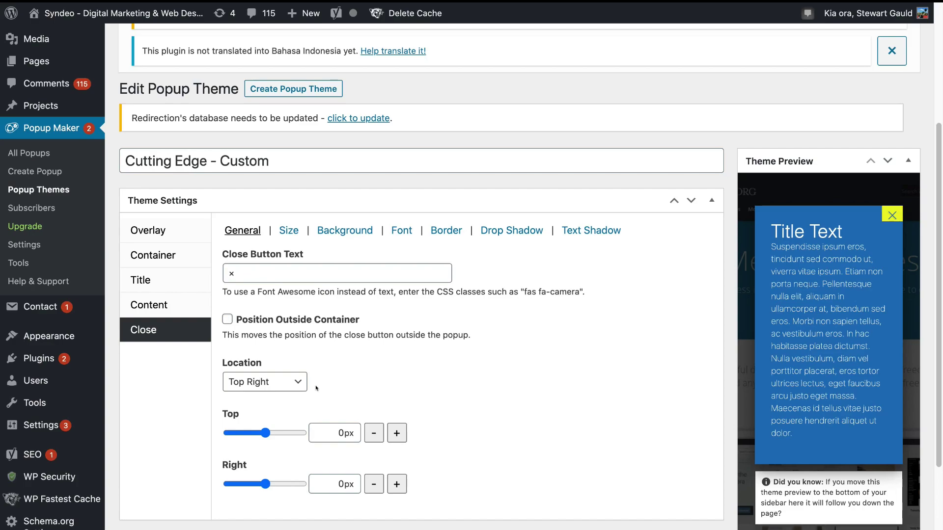
Update the published Cutting Edge - Custom theme to save its changes.
scroll(459, 399, "down", 5)
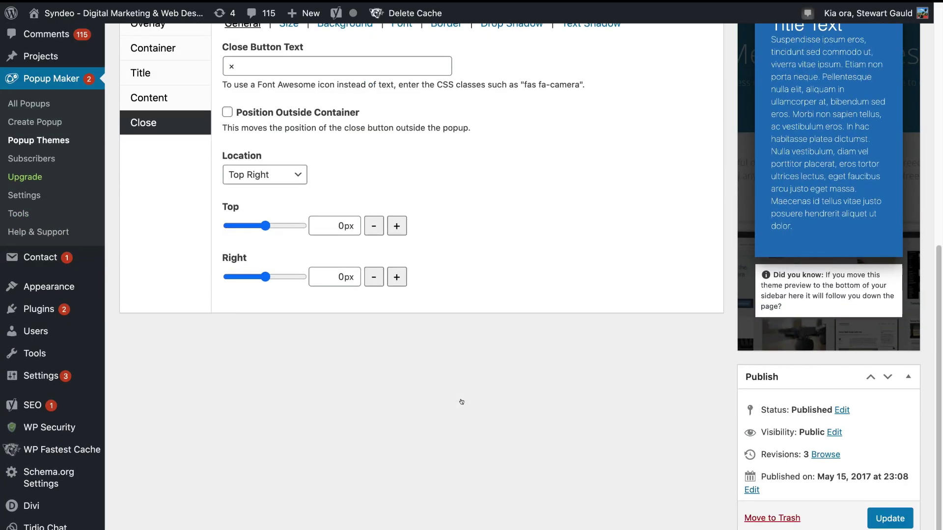
left_click(889, 517)
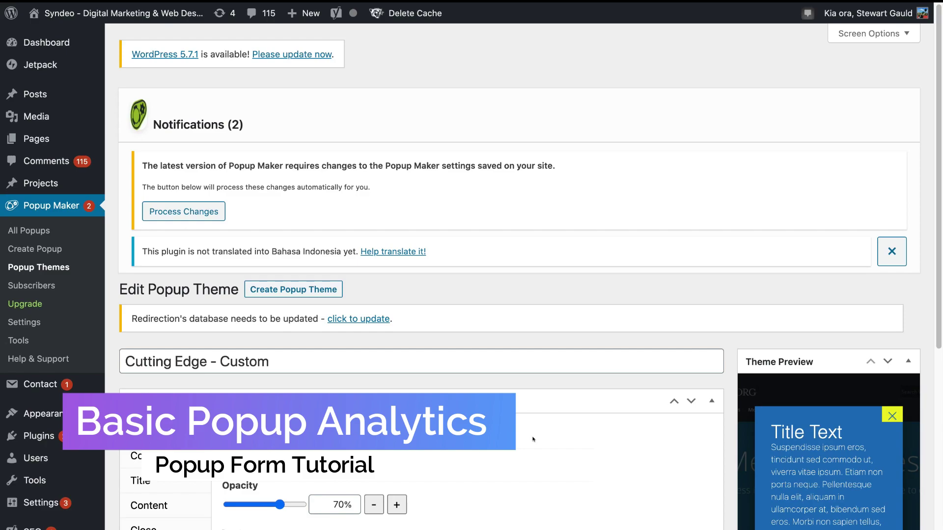
Open the list of all popups and check the Opt-in Form's opens, conversions and conversion rate.
left_click(30, 231)
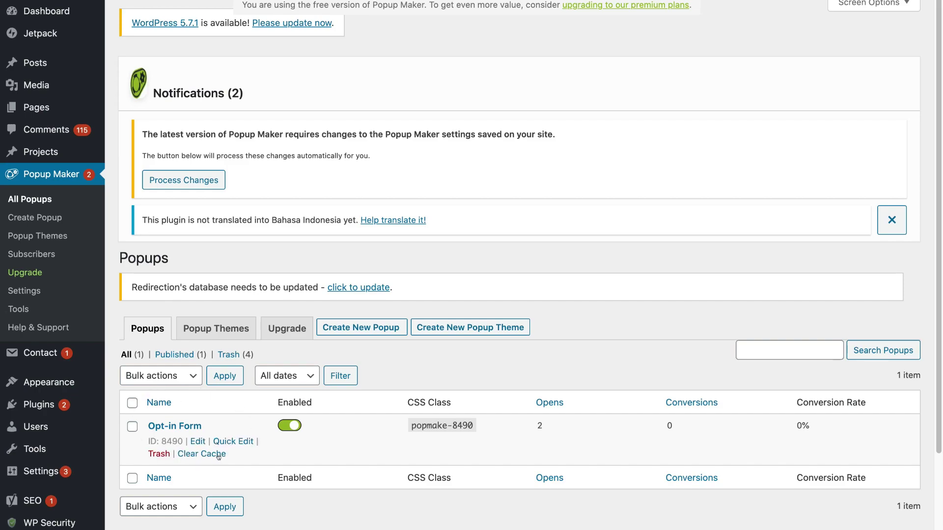
mouse_move(233, 436)
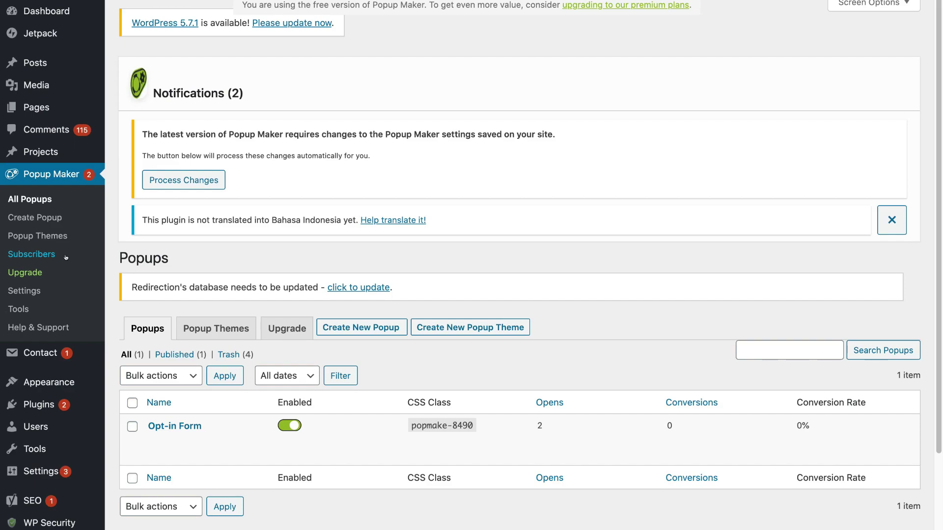
Open Popup Maker's Upgrade page and look through its most popular premium features.
scroll(65, 257, "up", 1)
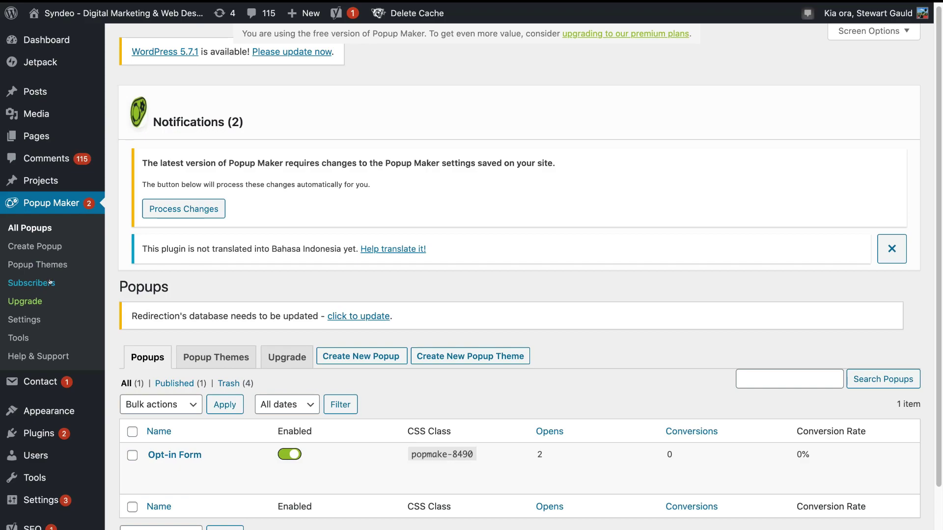
left_click(27, 300)
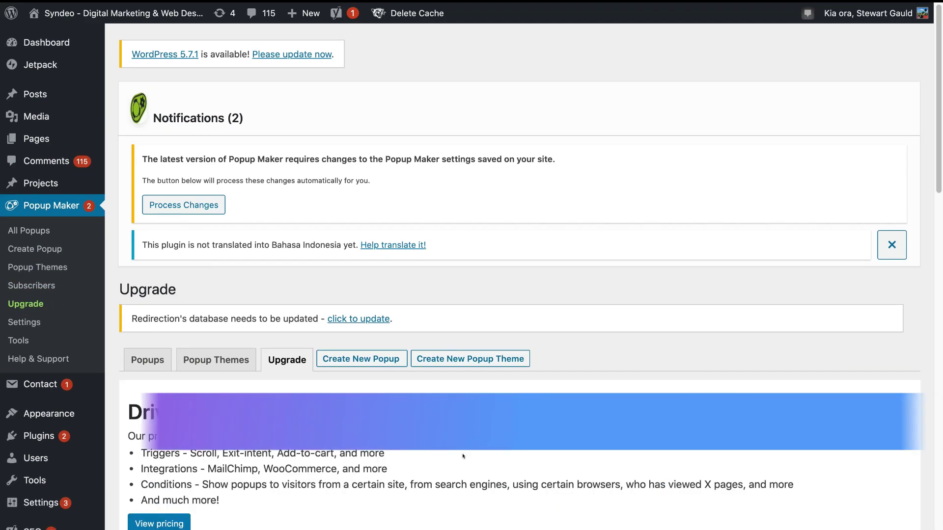
scroll(462, 456, "down", 5)
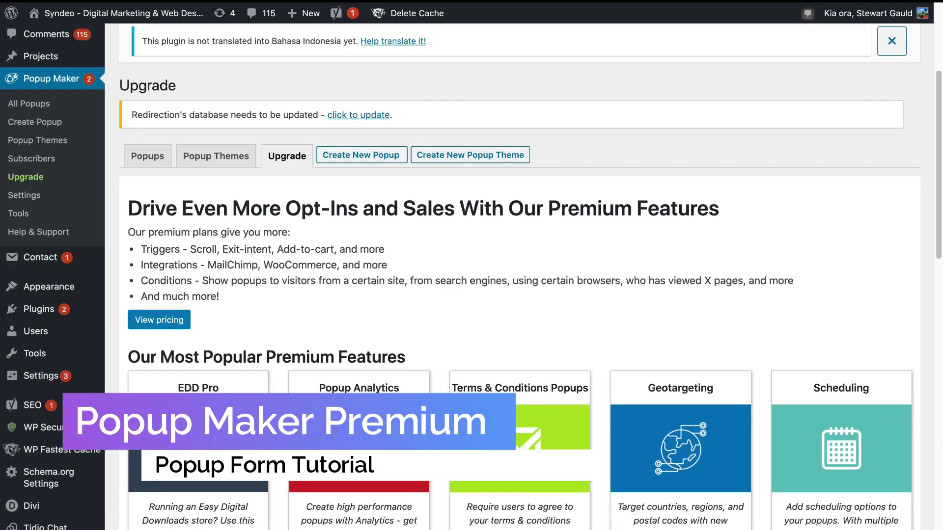
scroll(520, 275, "down", 5)
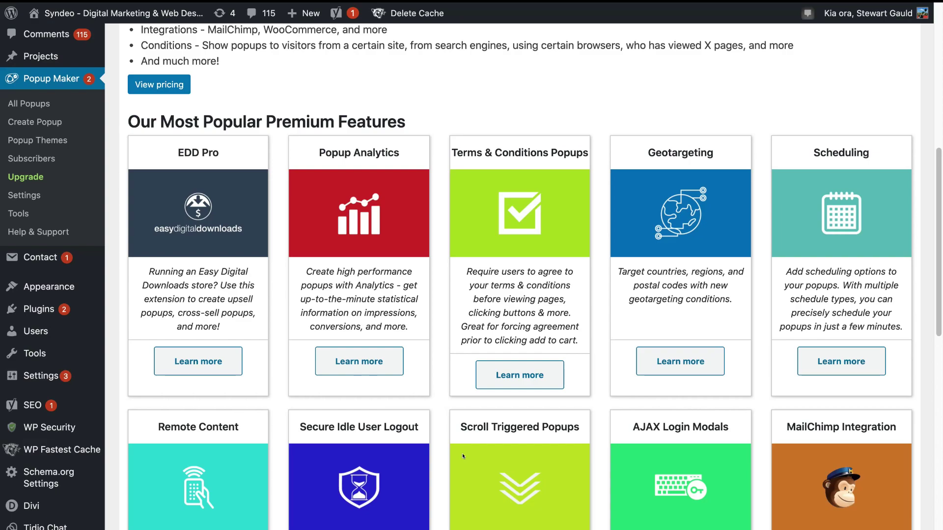
scroll(832, 490, "down", 1)
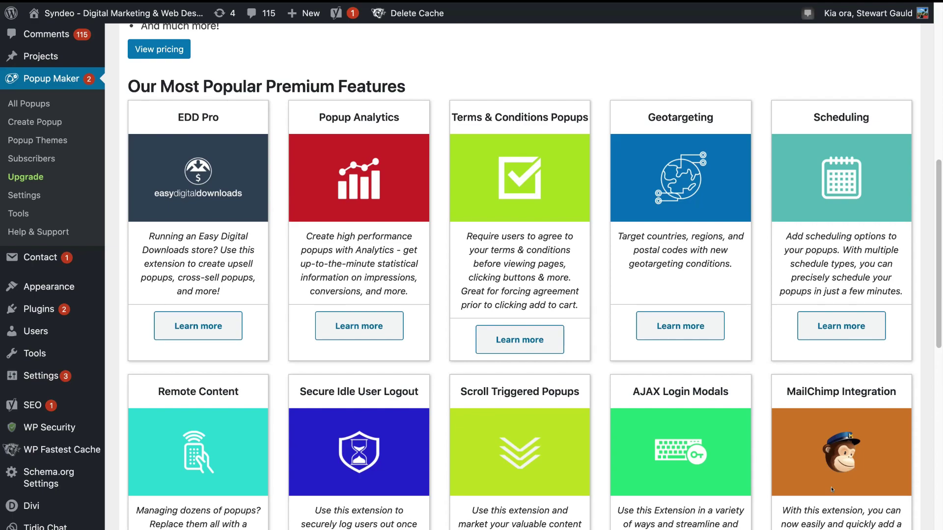
scroll(831, 490, "up", 1)
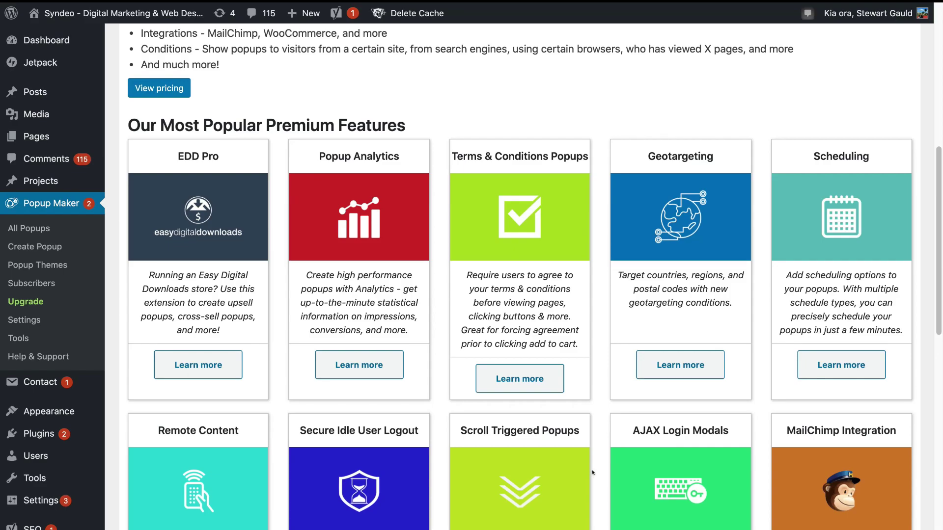
scroll(593, 475, "down", 5)
scroll(593, 476, "down", 10)
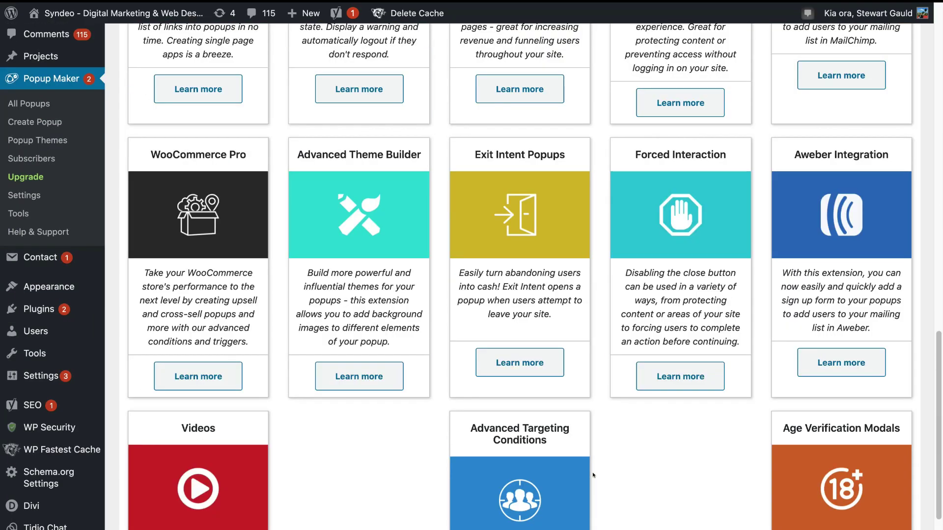
scroll(593, 476, "up", 5)
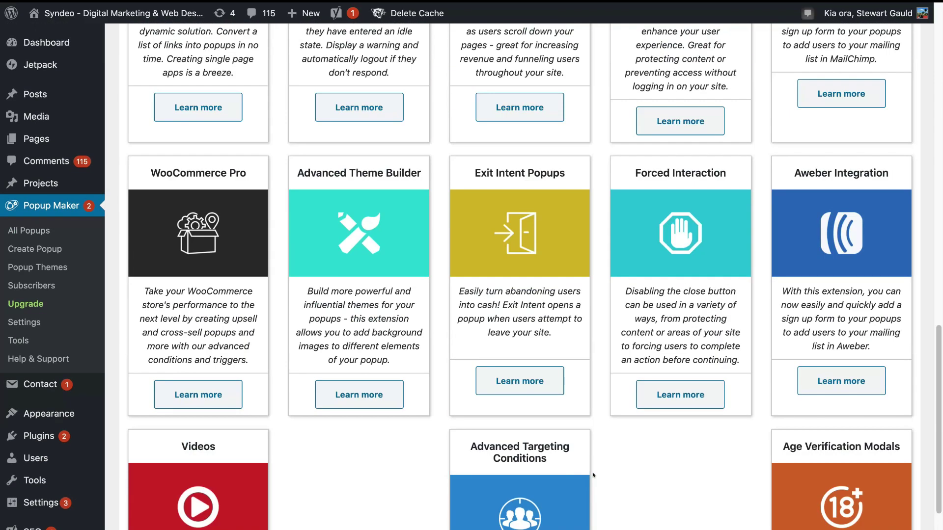